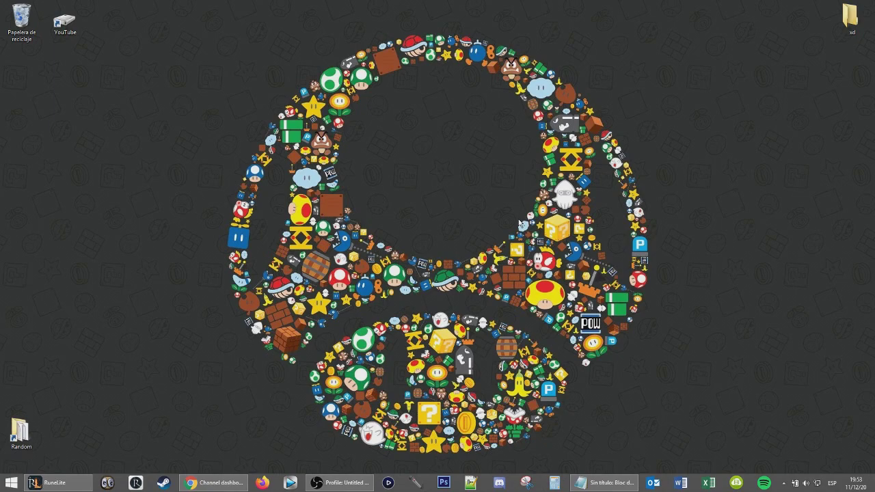
Bring up the untitled guide checklist in Notepad and enlarge its font size.
{"action": "left_click", "coordinate": [606, 482]}
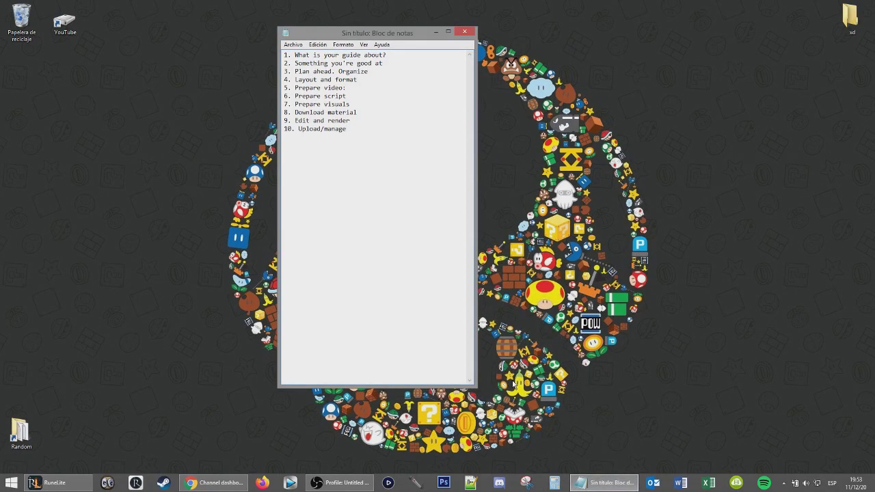
{"action": "left_click", "coordinate": [344, 44]}
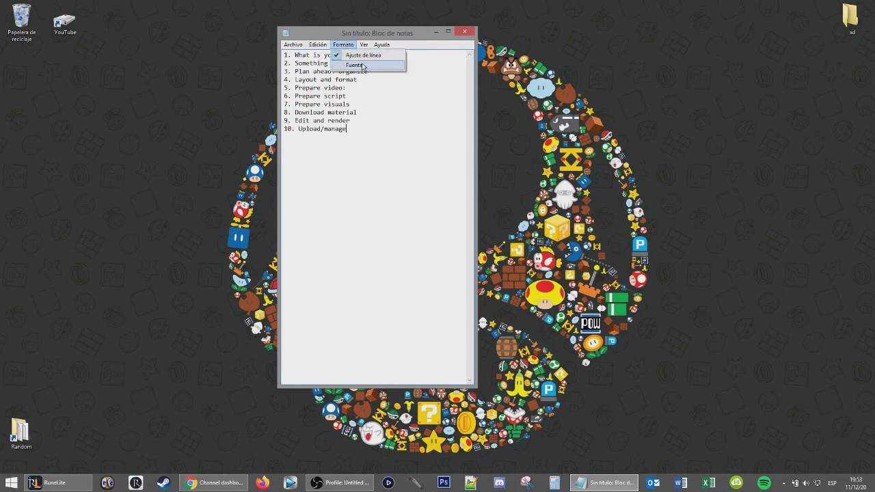
{"action": "left_click", "coordinate": [363, 65]}
{"action": "left_click", "coordinate": [478, 160]}
{"action": "left_click", "coordinate": [458, 178]}
{"action": "left_click", "coordinate": [425, 299]}
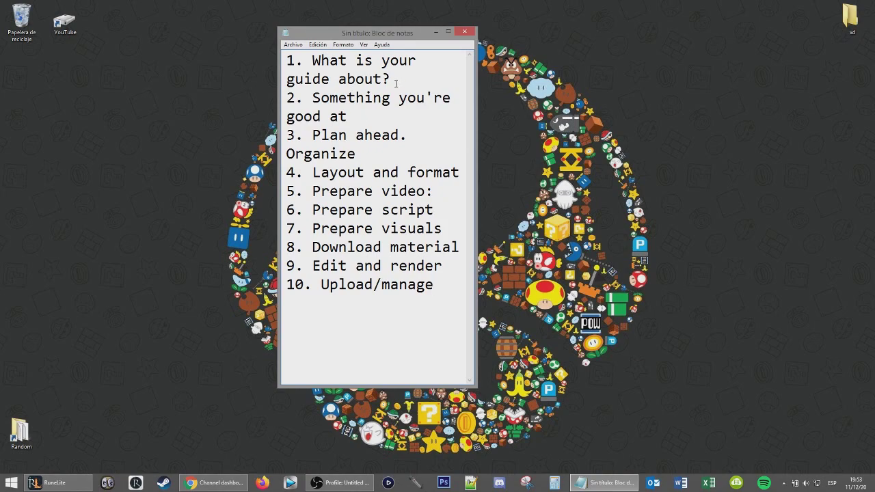
Go over the checklist entries and highlight the first one, "1. What is your guide about?".
{"action": "left_click_drag", "start_coordinate": [356, 117], "coordinate": [287, 98]}
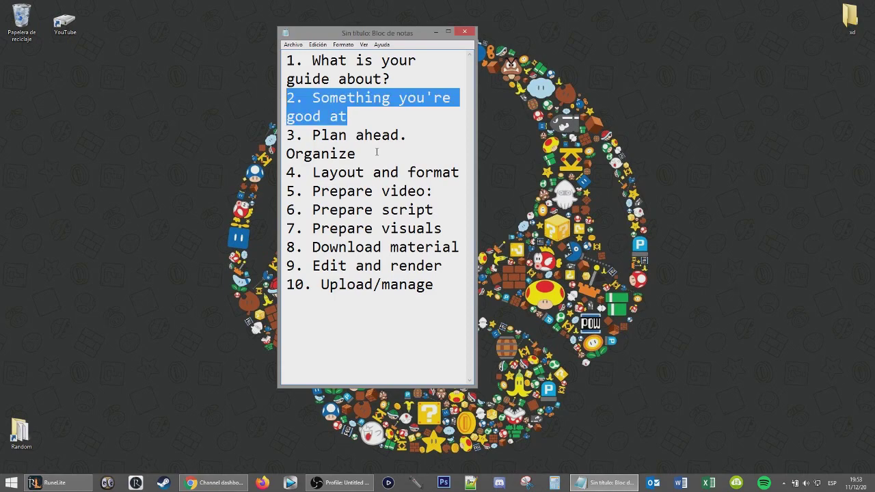
{"action": "left_click", "coordinate": [429, 136]}
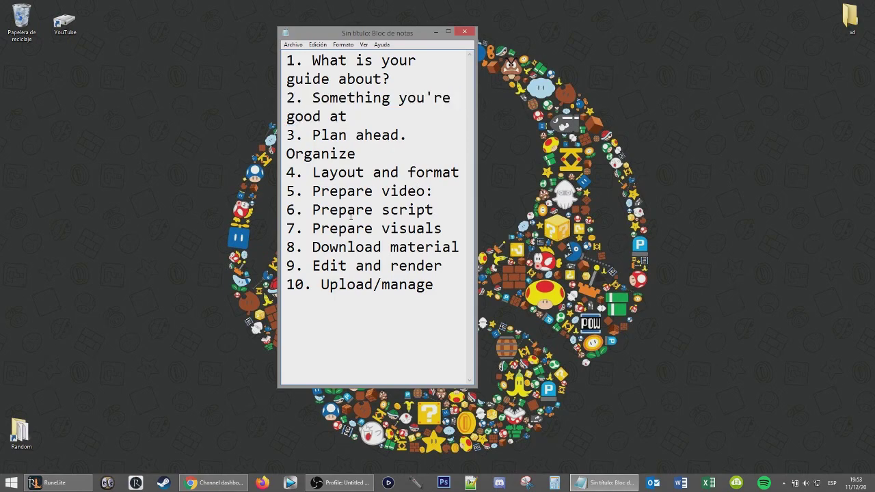
{"action": "left_click", "coordinate": [286, 172]}
{"action": "left_click", "coordinate": [437, 287]}
{"action": "left_click", "coordinate": [402, 81]}
{"action": "key", "text": "ctrl+shift+Home"}
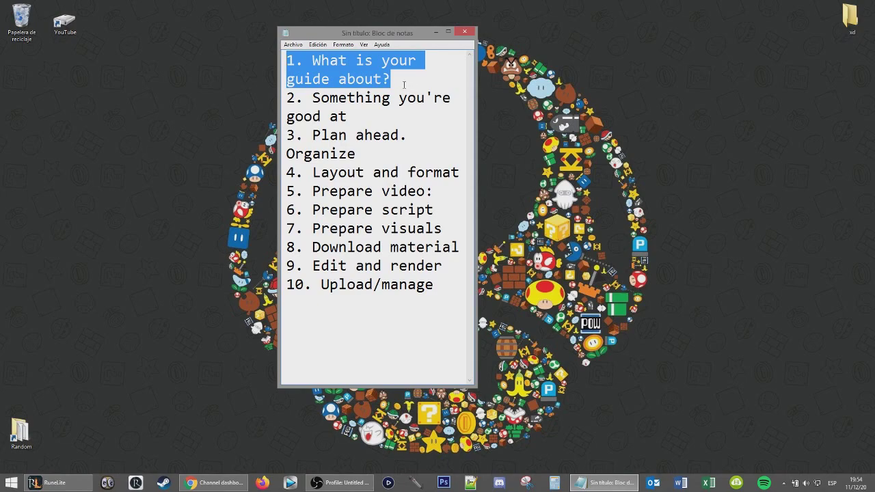
Highlight the checklist entry "2. Something you're good at", then extend the highlight to the first two entries.
{"action": "left_click_drag", "start_coordinate": [349, 118], "coordinate": [266, 99]}
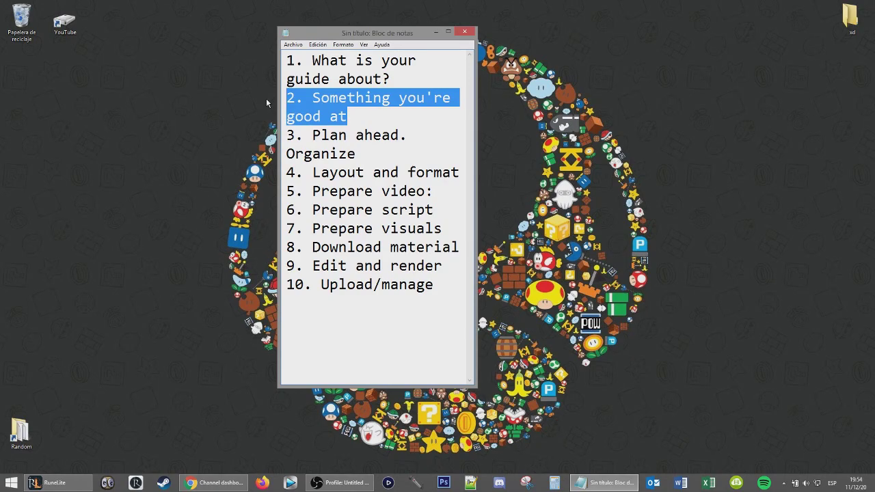
{"action": "left_click", "coordinate": [359, 113]}
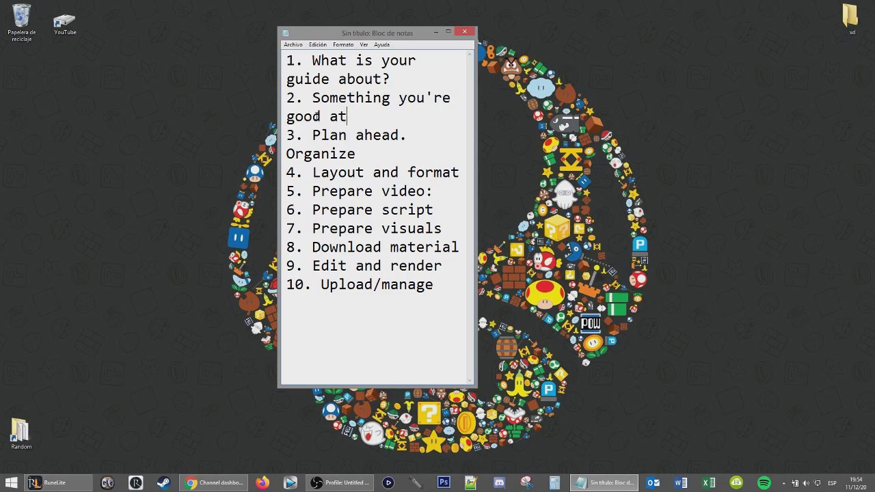
{"action": "triple_click", "coordinate": [361, 116]}
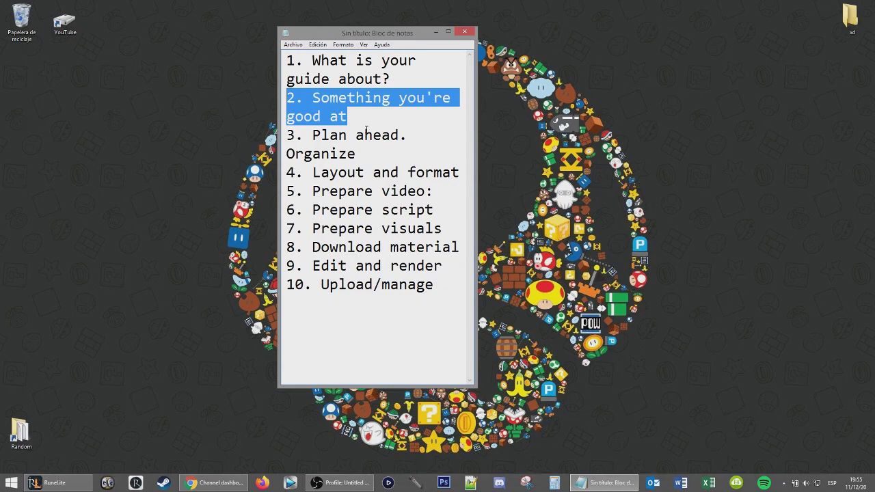
{"action": "left_click", "coordinate": [369, 118]}
{"action": "key", "text": "ctrl+shift+Home"}
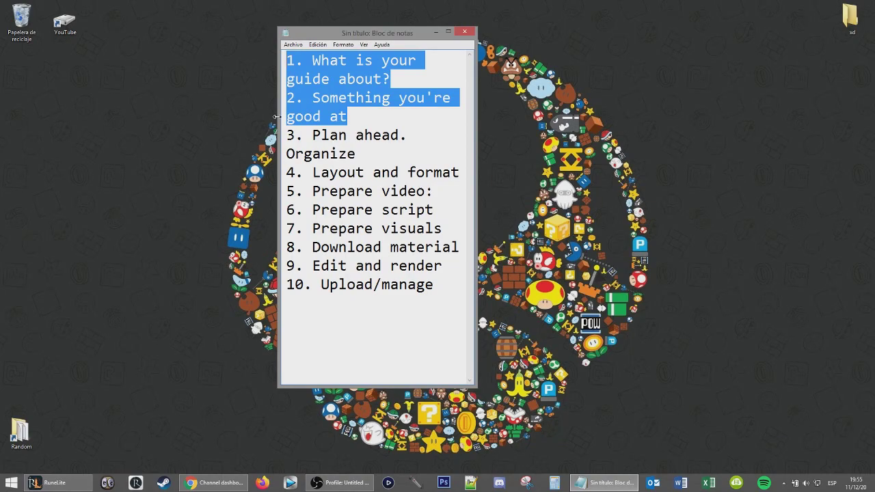
Highlight the whole checklist entry "3. Plan ahead. Organize".
{"action": "left_click", "coordinate": [418, 132]}
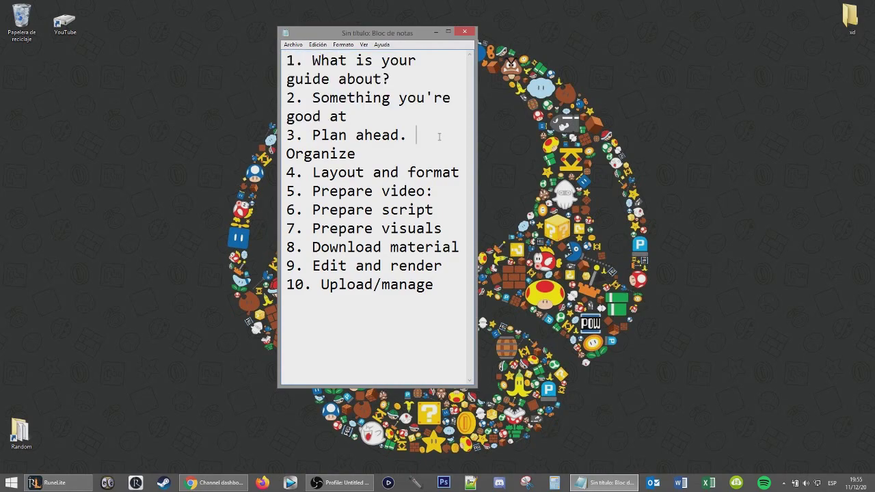
{"action": "left_click_drag", "start_coordinate": [417, 134], "coordinate": [286, 135]}
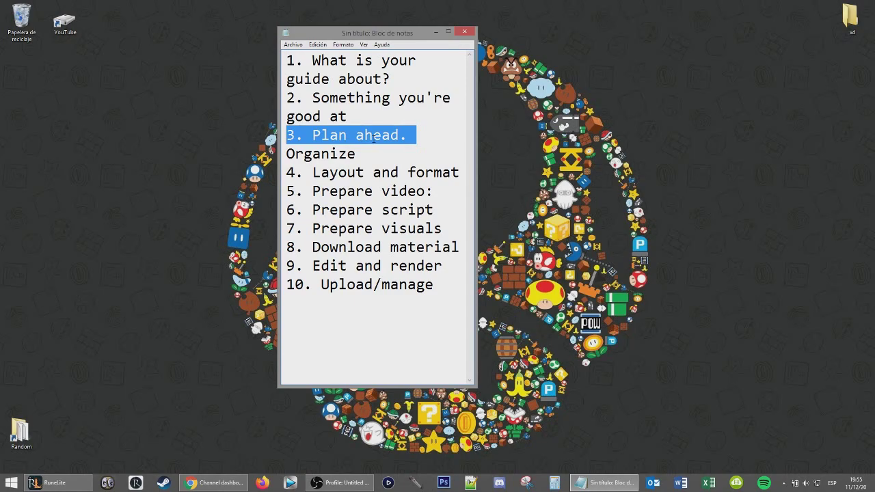
{"action": "left_click", "coordinate": [365, 157]}
{"action": "left_click_drag", "start_coordinate": [365, 156], "coordinate": [311, 154]}
{"action": "left_click", "coordinate": [365, 152]}
{"action": "left_click_drag", "start_coordinate": [365, 151], "coordinate": [286, 135]}
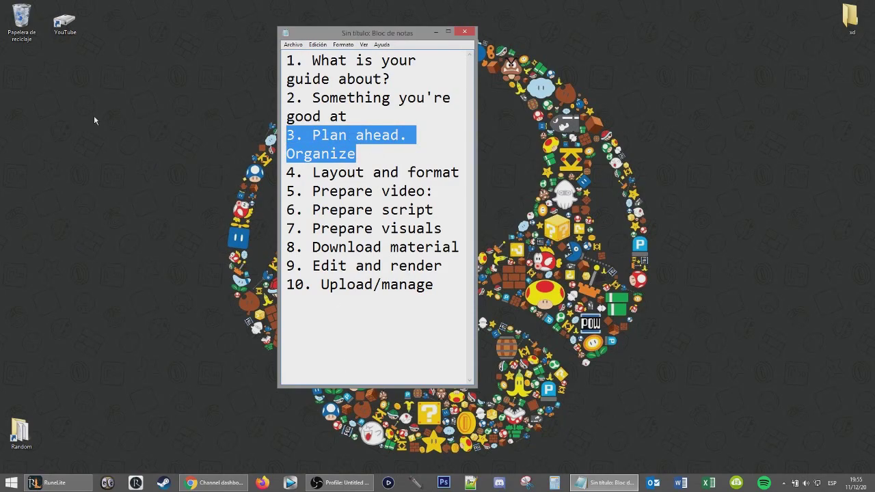
Open the aOSRS folder on the YouTube (D:) drive.
{"action": "double_click", "coordinate": [65, 22]}
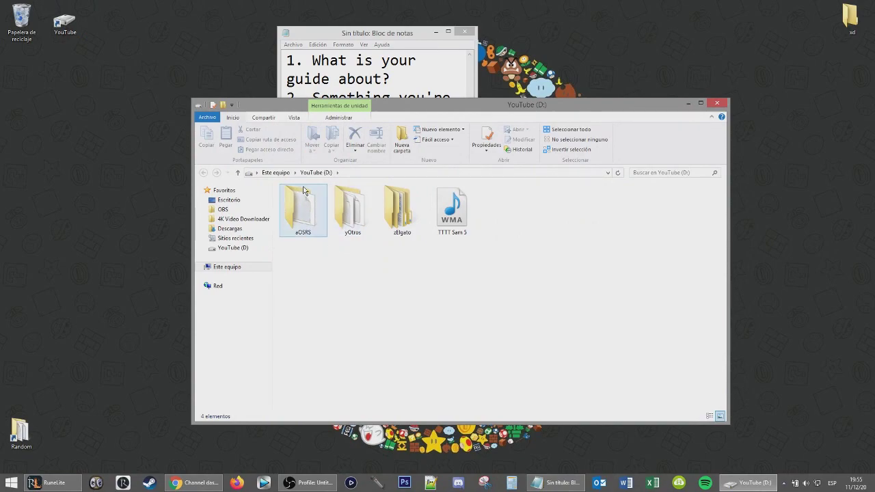
{"action": "left_click", "coordinate": [323, 214]}
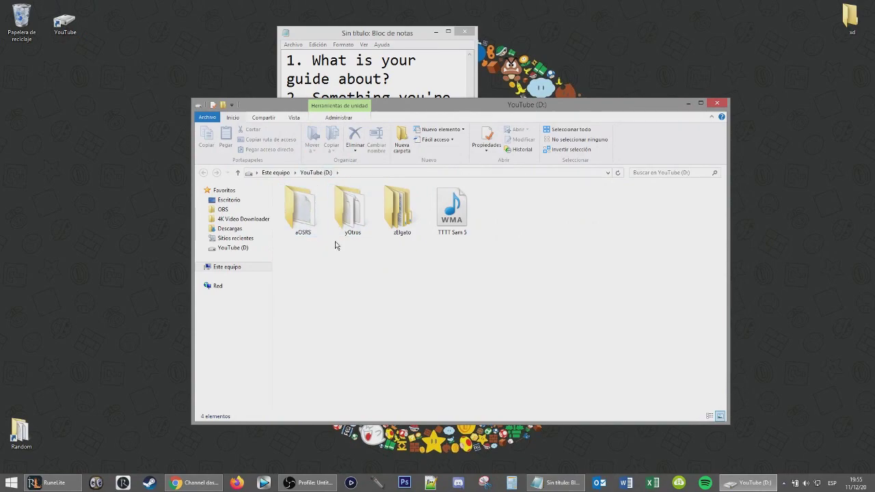
{"action": "left_click_drag", "start_coordinate": [344, 248], "coordinate": [484, 216]}
{"action": "double_click", "coordinate": [299, 215]}
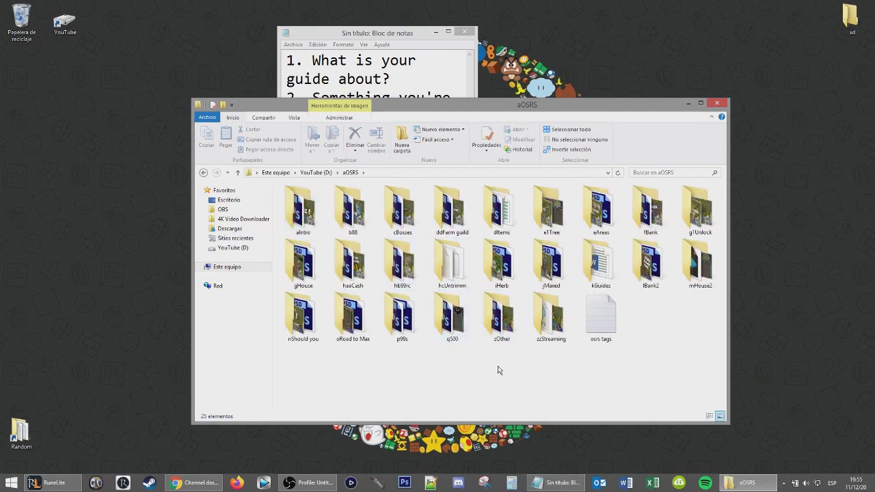
Point out all the project folders in aOSRS by selecting and deselecting them, and minimize the checklist window.
{"action": "left_click_drag", "start_coordinate": [276, 185], "coordinate": [708, 352]}
{"action": "left_click", "coordinate": [708, 353]}
{"action": "left_click_drag", "start_coordinate": [275, 198], "coordinate": [687, 361]}
{"action": "left_click", "coordinate": [631, 375]}
{"action": "left_click", "coordinate": [435, 31]}
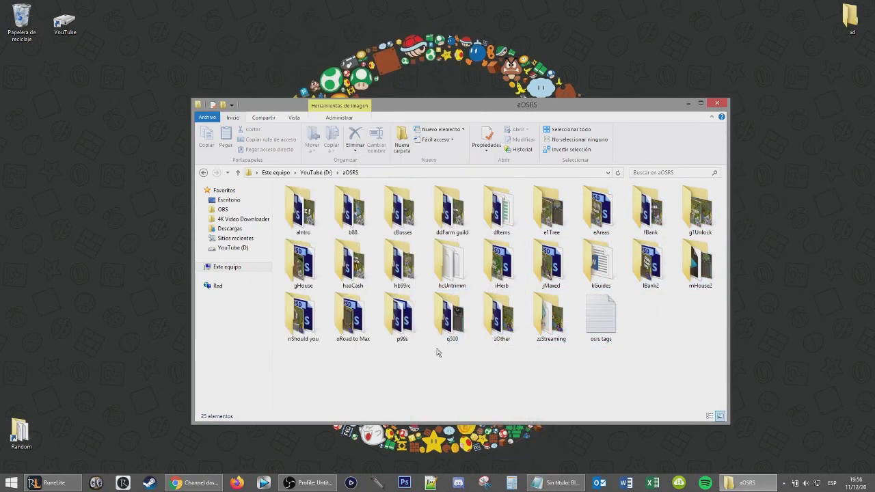
Look into the p99s folder, return to aOSRS and briefly select all of its folders.
{"action": "double_click", "coordinate": [404, 318]}
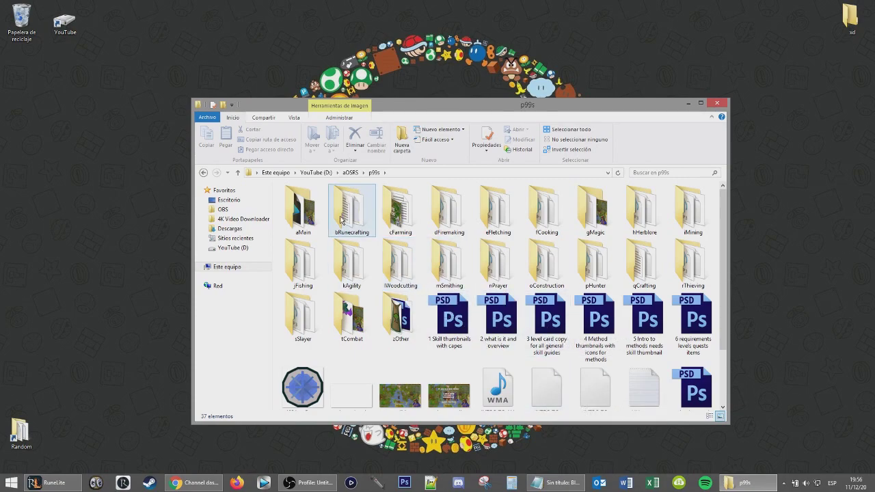
{"action": "left_click", "coordinate": [203, 172]}
{"action": "mouse_move", "coordinate": [402, 313]}
{"action": "left_mouse_down"}
{"action": "mouse_move", "coordinate": [387, 301]}
{"action": "mouse_move", "coordinate": [399, 313]}
{"action": "left_mouse_up"}
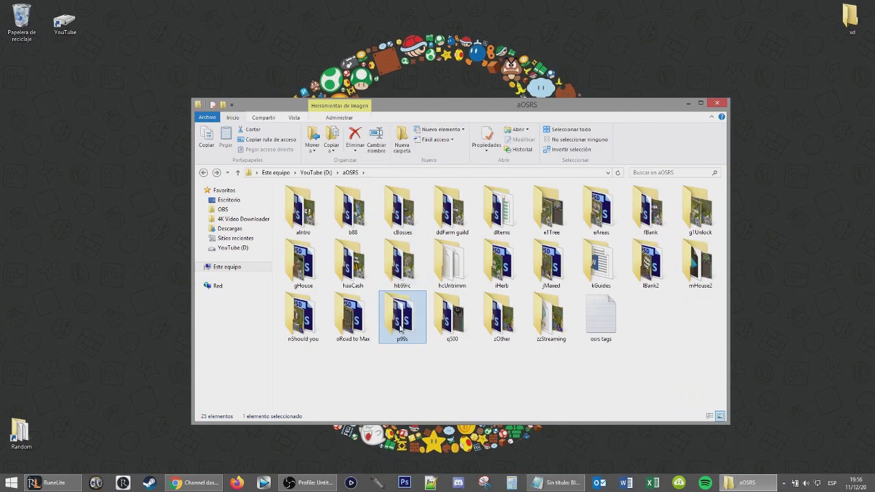
{"action": "left_click_drag", "start_coordinate": [277, 197], "coordinate": [774, 367]}
{"action": "left_click", "coordinate": [445, 351]}
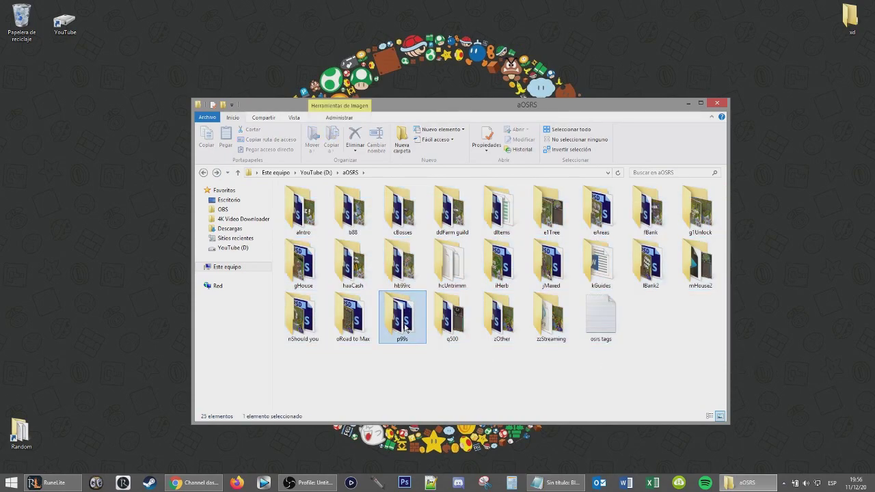
Open the p99s folder again and point out its skill folders and files with a temporary selection.
{"action": "double_click", "coordinate": [410, 339]}
{"action": "left_click_drag", "start_coordinate": [279, 198], "coordinate": [738, 365]}
{"action": "left_click", "coordinate": [504, 316]}
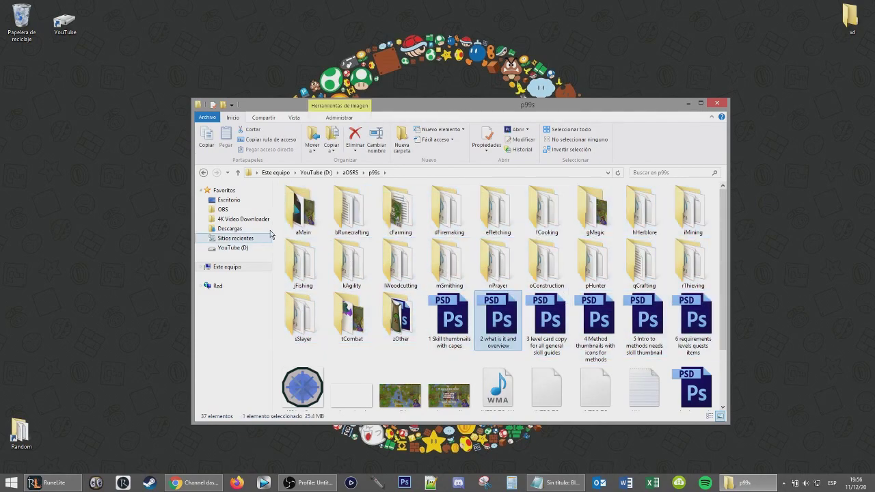
{"action": "left_click", "coordinate": [277, 198]}
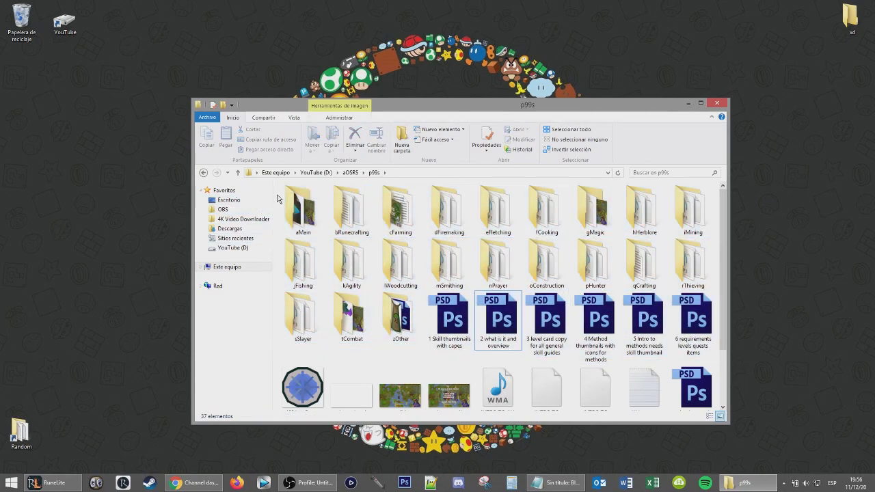
Open the bRunecrafting folder, select all of its items and clear the selection.
{"action": "double_click", "coordinate": [357, 213]}
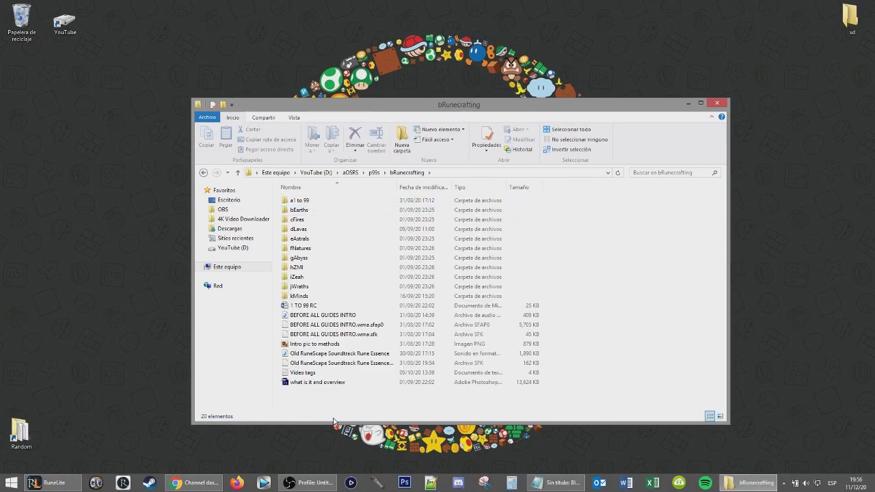
{"action": "key", "text": "ctrl+a"}
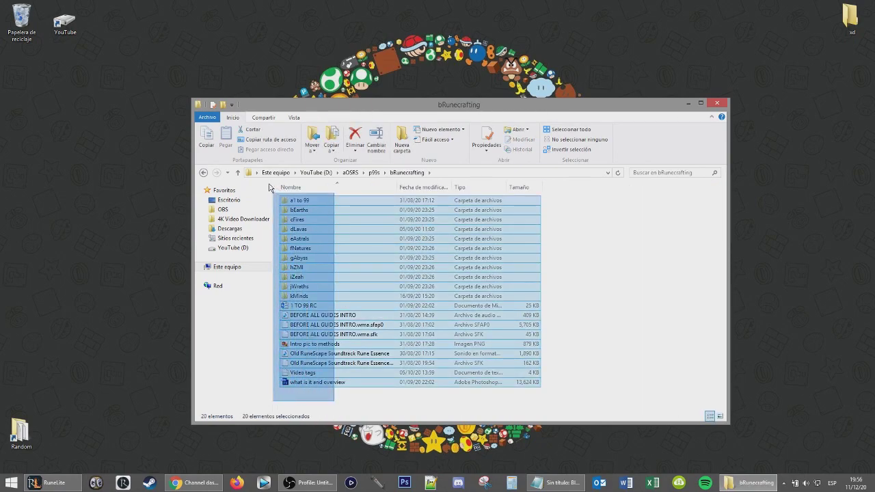
{"action": "left_click", "coordinate": [549, 401]}
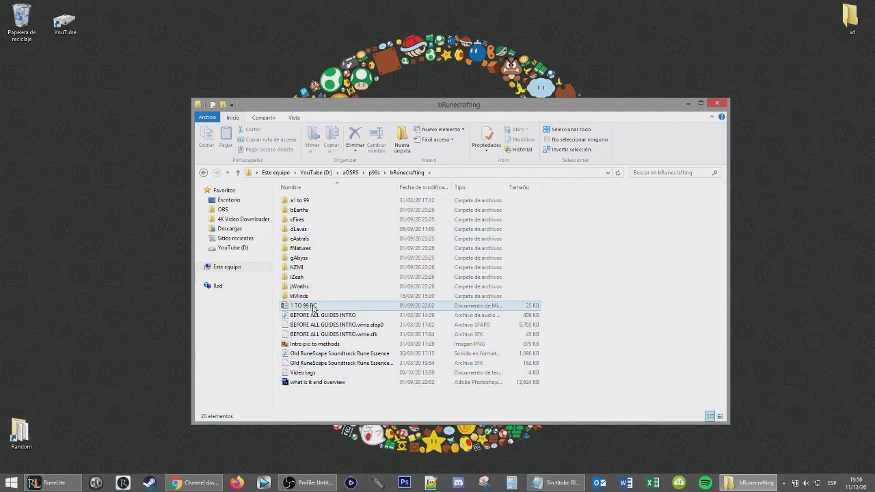
Switch back to the Notepad checklist and highlight "3. Plan ahead. Organize" again.
{"action": "left_click", "coordinate": [555, 483]}
{"action": "left_click", "coordinate": [362, 153]}
{"action": "left_click_drag", "start_coordinate": [362, 153], "coordinate": [263, 130]}
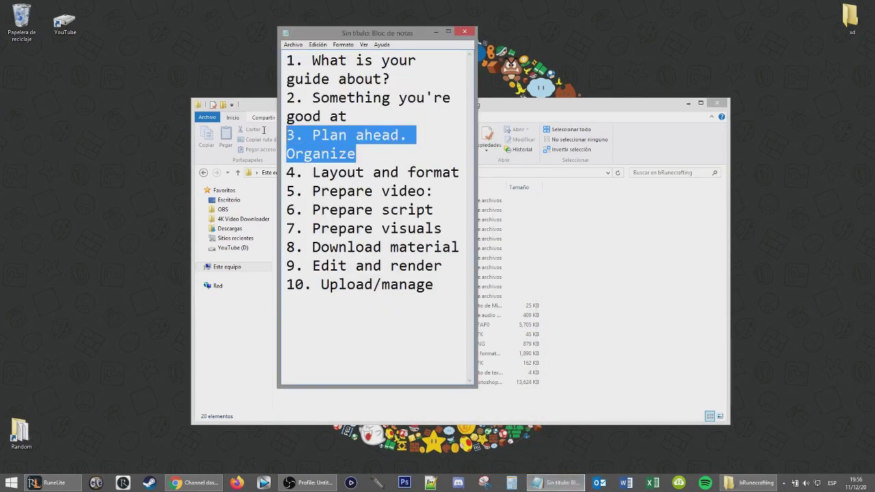
Return to the bRunecrafting folder window and change its view from a detailed list to large icons.
{"action": "left_click", "coordinate": [438, 415]}
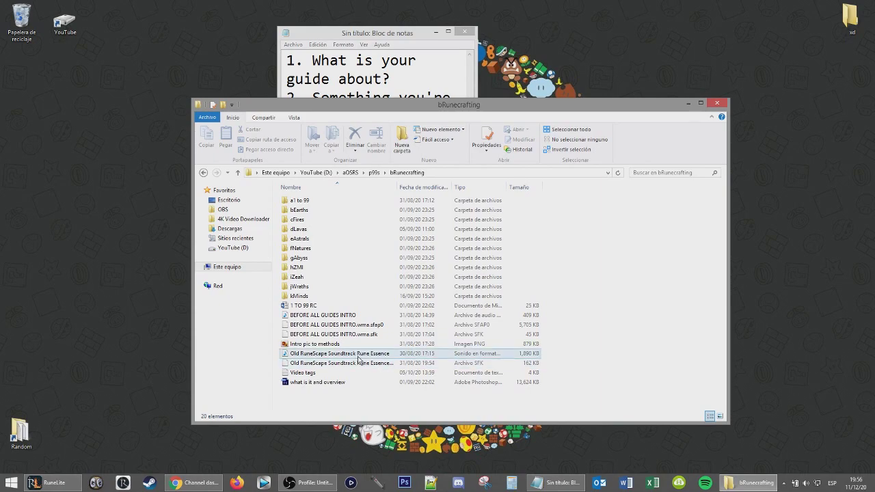
{"action": "scroll", "coordinate": [404, 321], "scroll_direction": "up", "scroll_amount": 2}
{"action": "scroll", "coordinate": [403, 321], "scroll_direction": "up", "scroll_amount": 4}
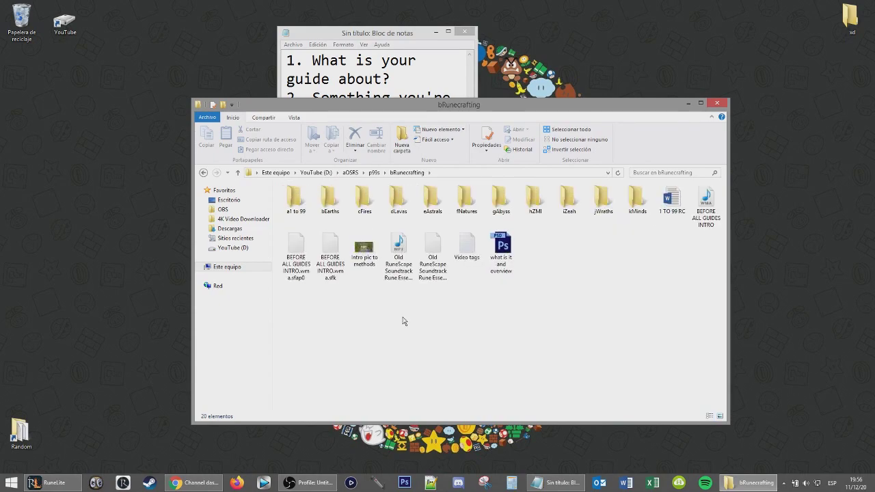
{"action": "scroll", "coordinate": [404, 322], "scroll_direction": "up", "scroll_amount": 2}
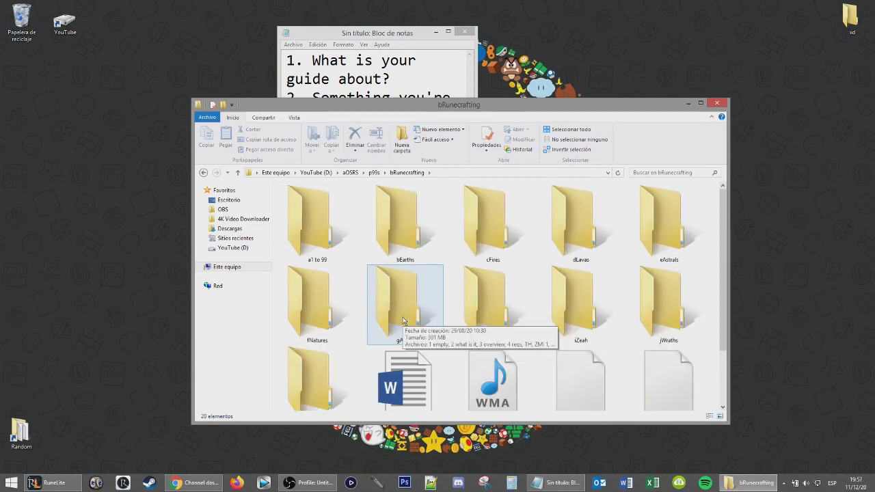
{"action": "scroll", "coordinate": [404, 321], "scroll_direction": "down", "scroll_amount": 2}
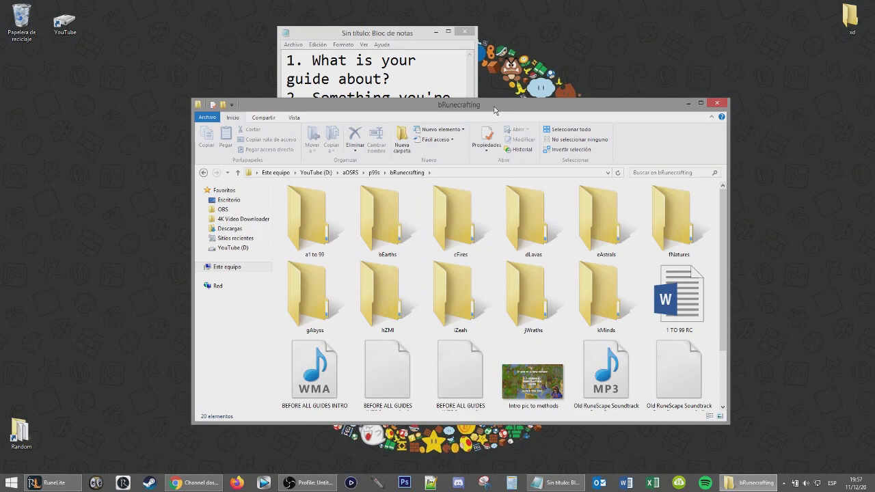
Select the method folders from a1 to 99 through kMinds together with the 1 TO 99 RC document.
{"action": "left_click", "coordinate": [398, 233]}
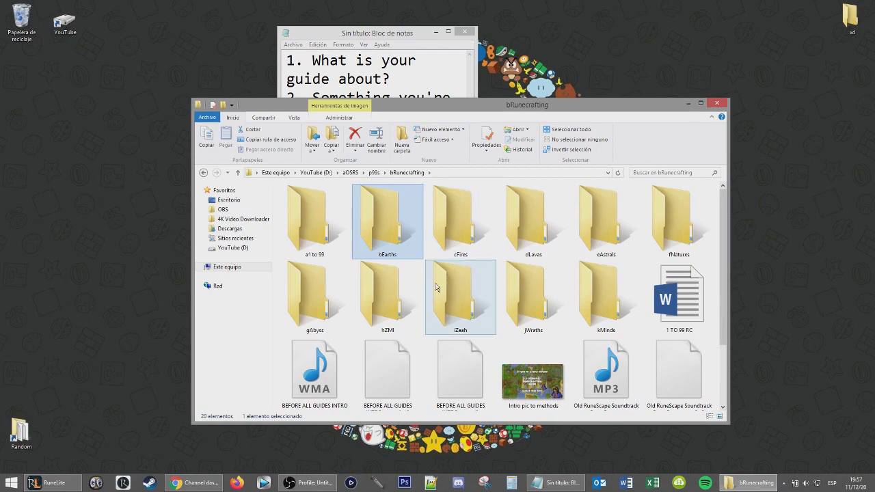
{"action": "left_click", "coordinate": [380, 271]}
{"action": "left_click", "coordinate": [284, 217]}
{"action": "left_click_drag", "start_coordinate": [277, 207], "coordinate": [711, 335]}
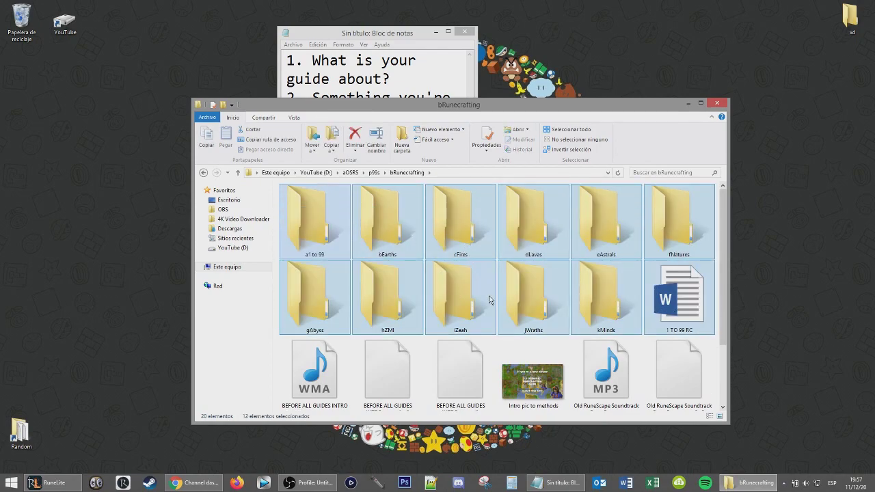
Open the 1 TO 99 RC script in Word and snap its window to the left half of the screen.
{"action": "left_click", "coordinate": [607, 291]}
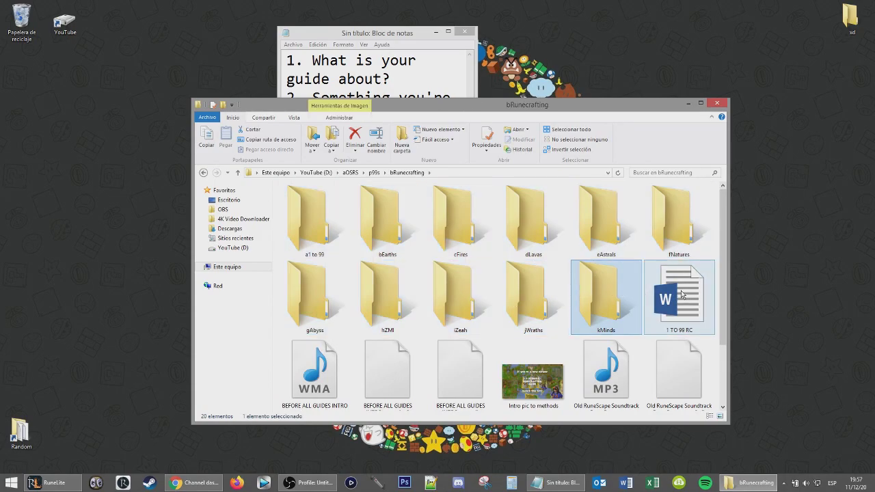
{"action": "double_click", "coordinate": [682, 294]}
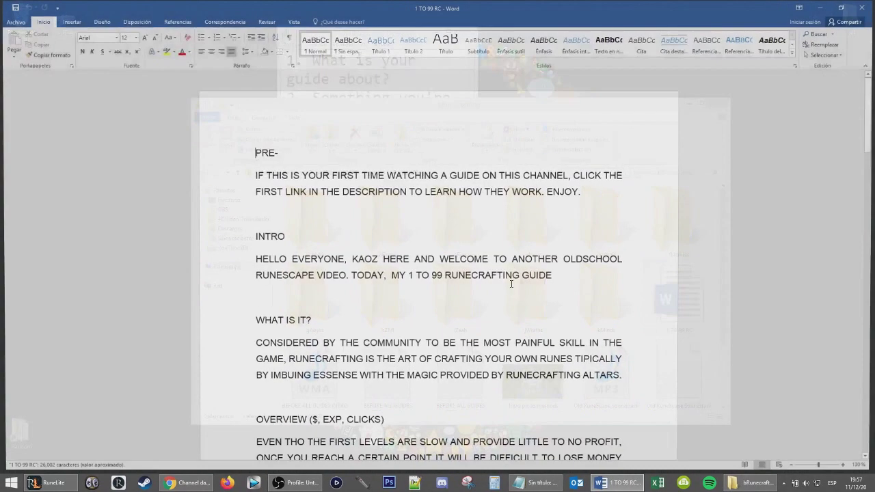
{"action": "key", "text": "super+Left"}
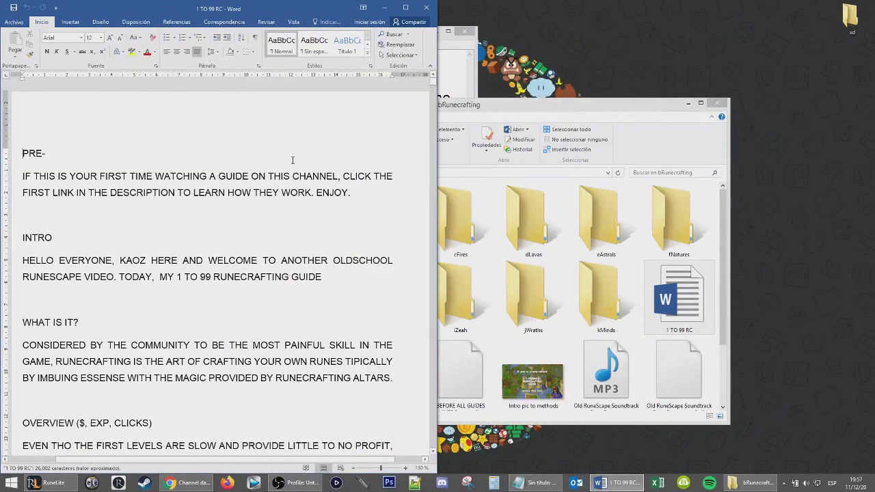
Maximize the 1 TO 99 RC script window and highlight the PRE- section with its notice for first-time viewers.
{"action": "key", "text": "super+Up"}
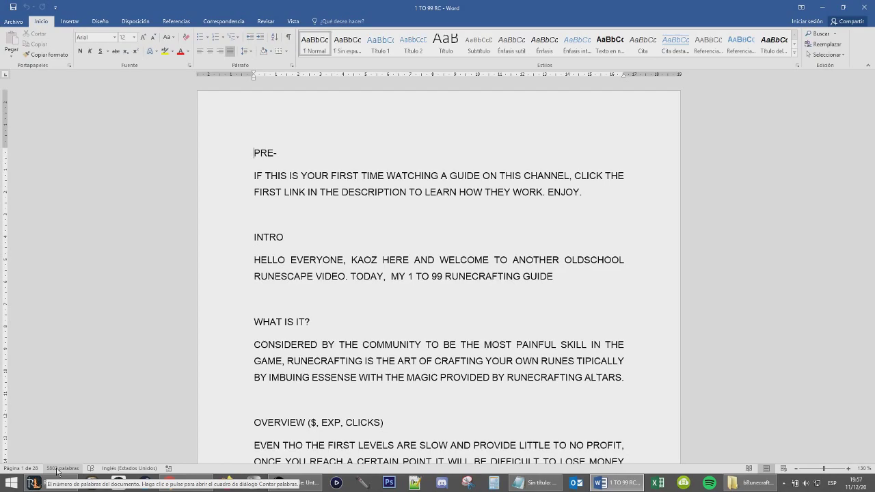
{"action": "mouse_move", "coordinate": [870, 82]}
{"action": "left_mouse_down"}
{"action": "mouse_move", "coordinate": [872, 466]}
{"action": "mouse_move", "coordinate": [869, 74]}
{"action": "left_mouse_up"}
{"action": "scroll", "coordinate": [282, 226], "scroll_direction": "down", "scroll_amount": 3}
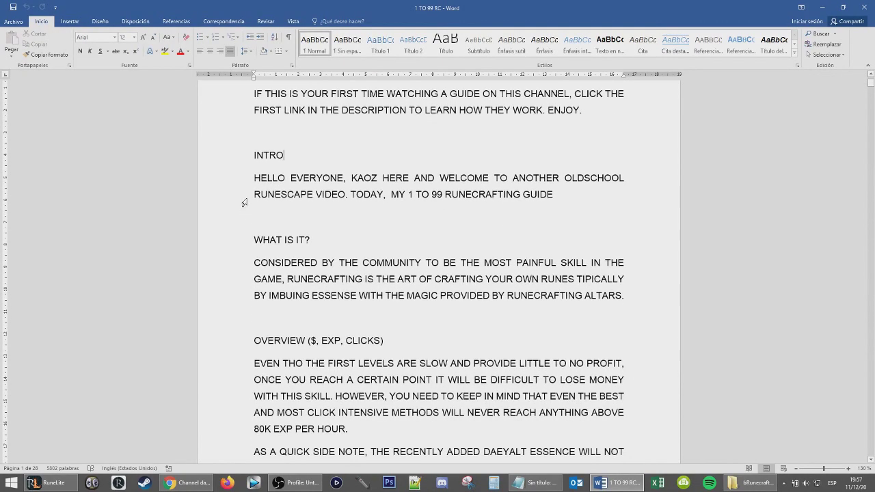
{"action": "scroll", "coordinate": [244, 199], "scroll_direction": "up", "scroll_amount": 1}
{"action": "left_click_drag", "start_coordinate": [290, 106], "coordinate": [607, 143]}
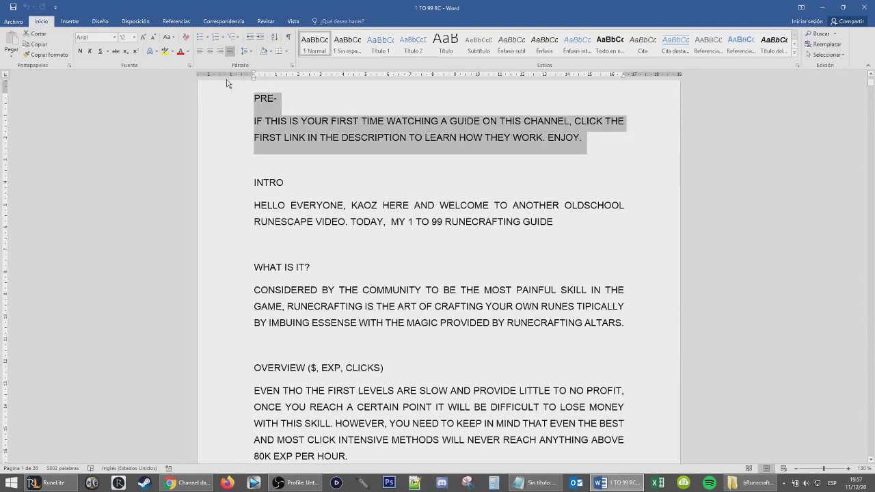
{"action": "left_click", "coordinate": [302, 124]}
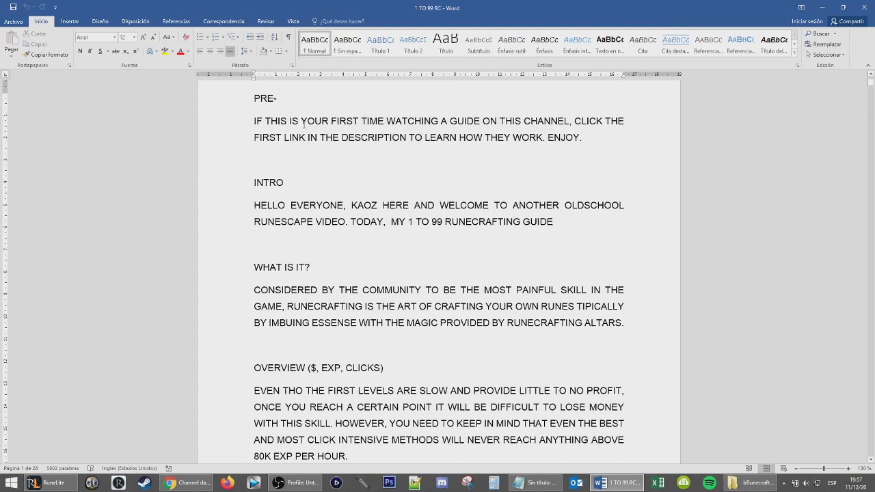
{"action": "left_click_drag", "start_coordinate": [557, 140], "coordinate": [276, 98]}
{"action": "left_click", "coordinate": [329, 162]}
Highlight "RUNECRAFTING GUIDE" in the INTRO, followed by the start of the "WHAT IS IT?" section.
{"action": "scroll", "coordinate": [273, 144], "scroll_direction": "down", "scroll_amount": 2}
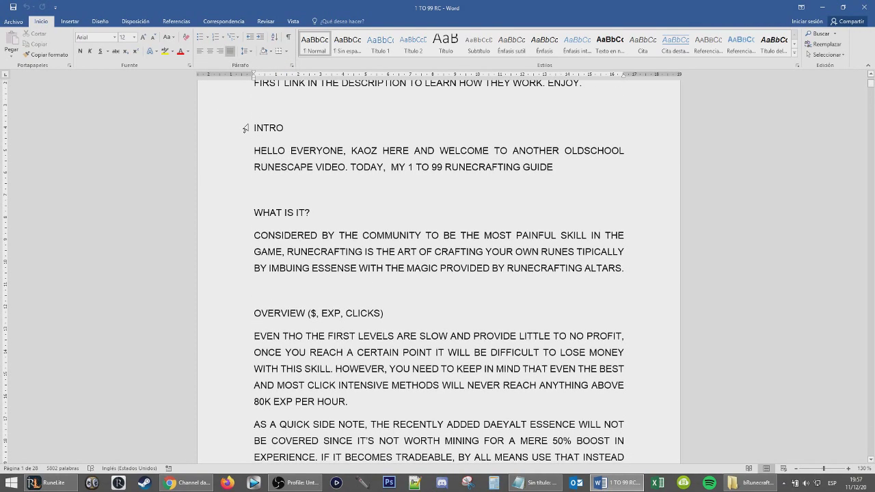
{"action": "left_click_drag", "start_coordinate": [443, 168], "coordinate": [555, 169]}
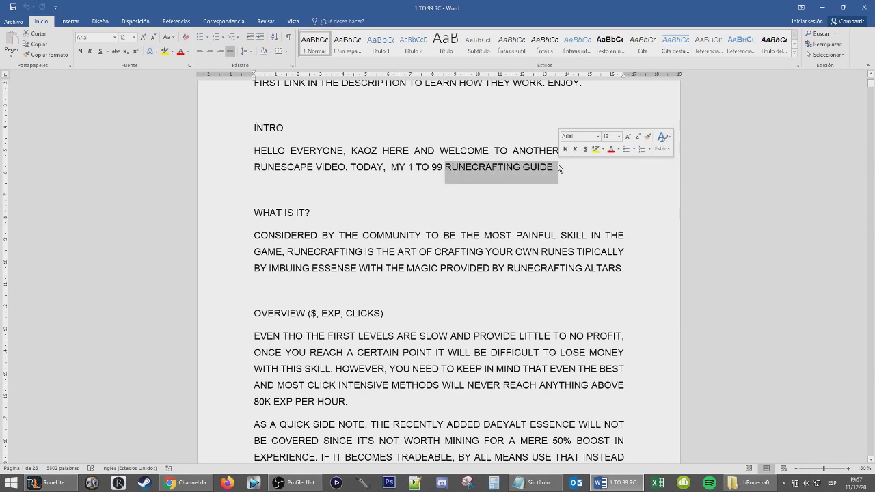
{"action": "left_click", "coordinate": [555, 169]}
{"action": "scroll", "coordinate": [255, 129], "scroll_direction": "down", "scroll_amount": 3}
{"action": "left_click_drag", "start_coordinate": [255, 130], "coordinate": [623, 171]}
{"action": "scroll", "coordinate": [437, 205], "scroll_direction": "down", "scroll_amount": 2}
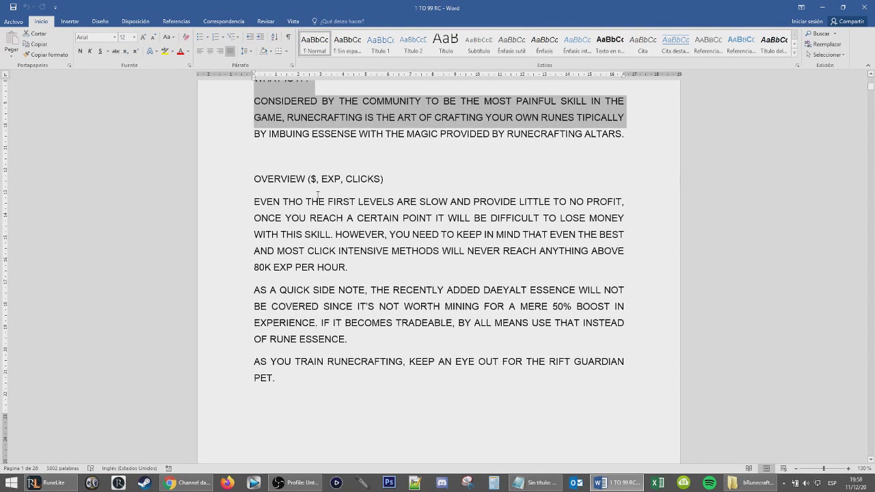
Highlight the whole "OVERVIEW ($, EXP, CLICKS)" section twice, clearing the selection each time.
{"action": "left_click_drag", "start_coordinate": [253, 176], "coordinate": [375, 395]}
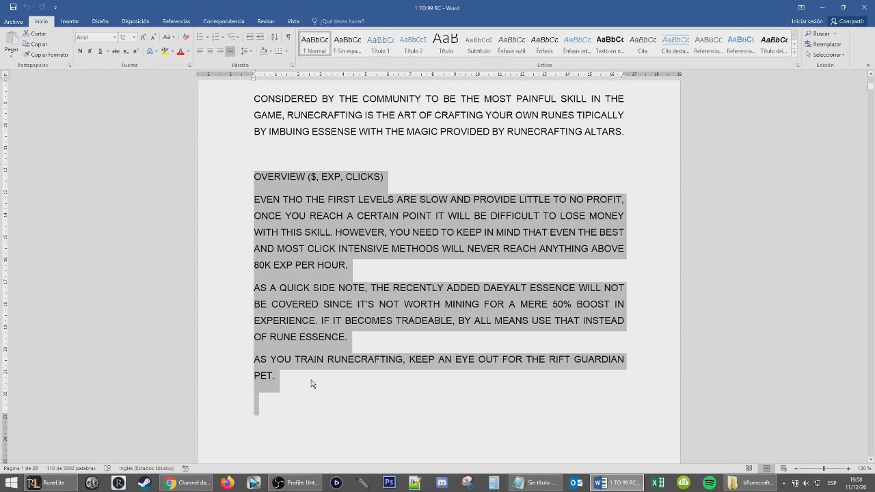
{"action": "left_click", "coordinate": [311, 383]}
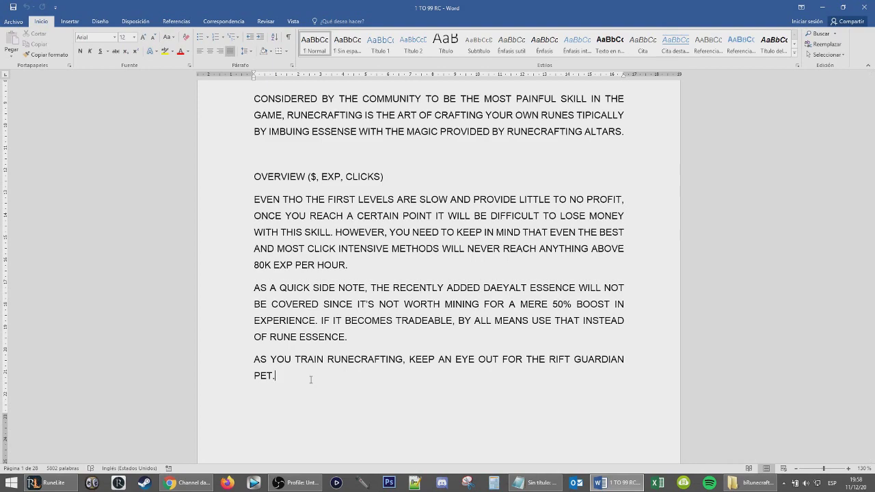
{"action": "scroll", "coordinate": [294, 380], "scroll_direction": "down", "scroll_amount": 2}
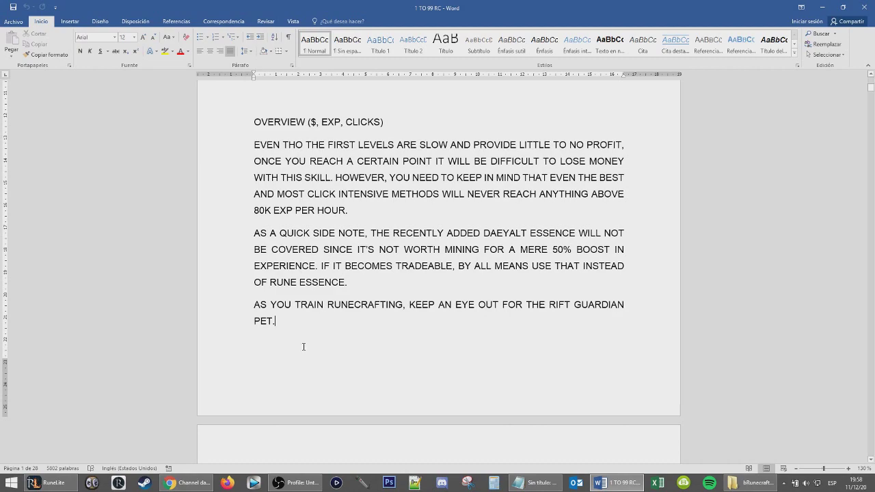
{"action": "left_click_drag", "start_coordinate": [299, 321], "coordinate": [253, 122]}
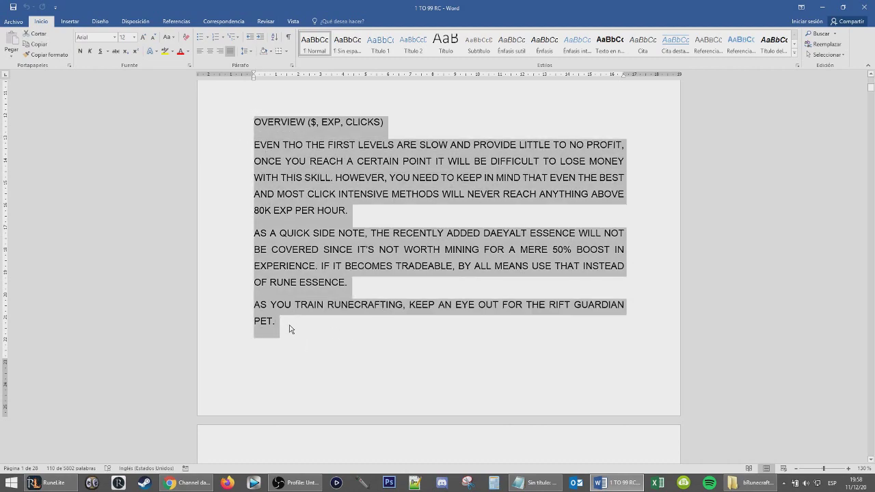
{"action": "left_click", "coordinate": [289, 329]}
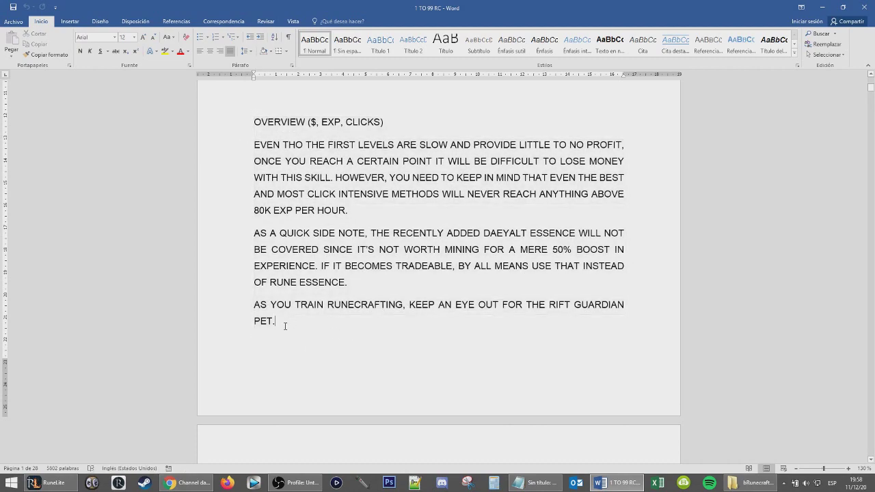
Look through the rest of the script down to the last OUTRO and minimize the document window.
{"action": "scroll", "coordinate": [286, 327], "scroll_direction": "down", "scroll_amount": 20}
{"action": "scroll", "coordinate": [292, 217], "scroll_direction": "down", "scroll_amount": 18}
{"action": "scroll", "coordinate": [294, 216], "scroll_direction": "up", "scroll_amount": 10}
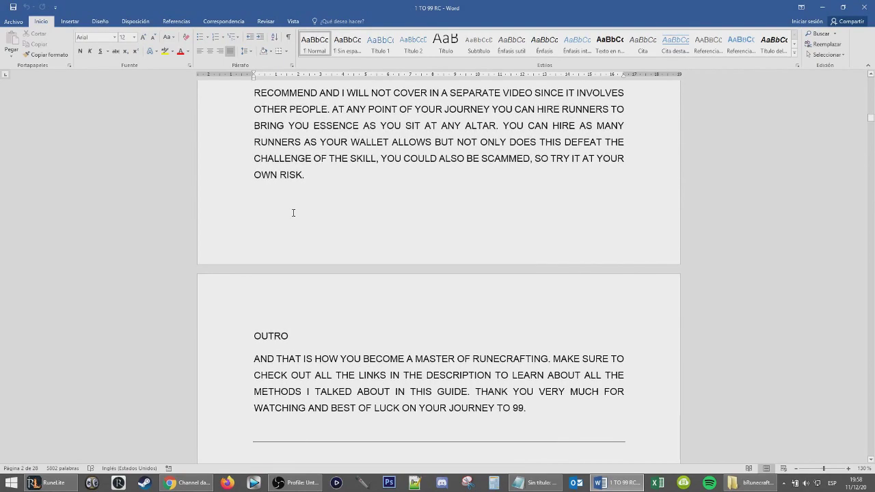
{"action": "left_click_drag", "start_coordinate": [873, 122], "coordinate": [872, 439]}
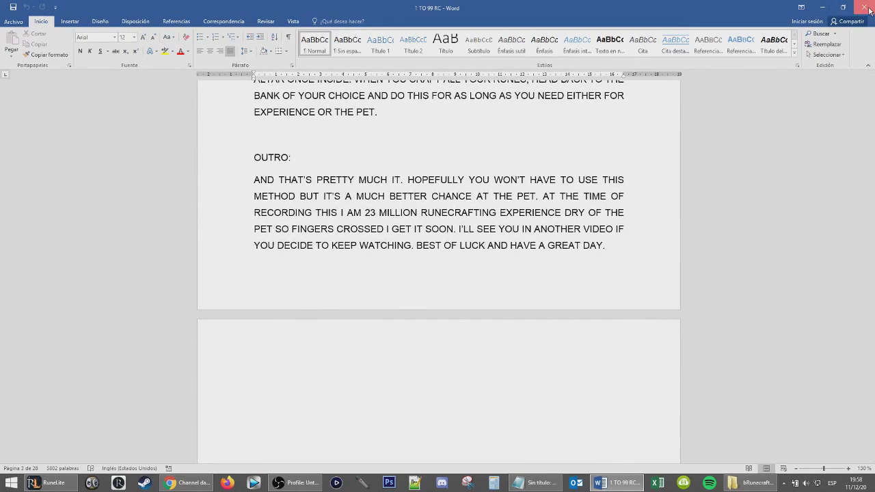
{"action": "left_click", "coordinate": [823, 6]}
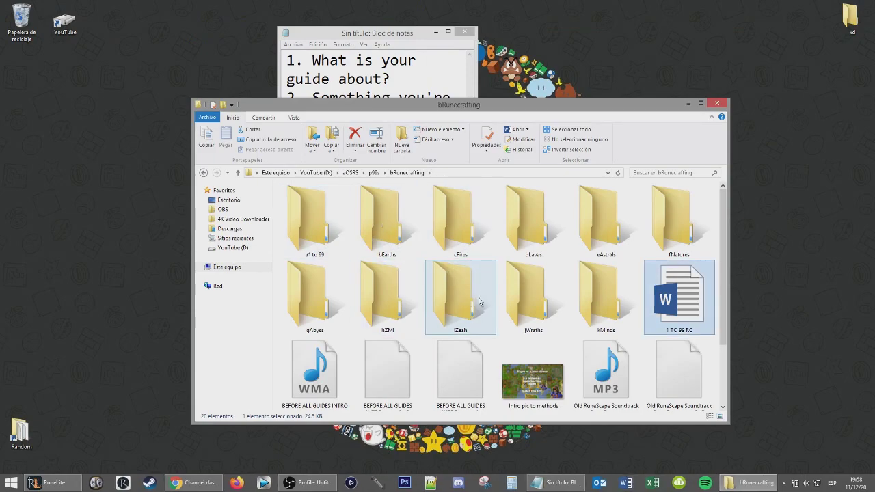
Show the Windows Sound Recorder and the Open Broadcaster Software window, leaving both out of view again.
{"action": "left_click", "coordinate": [378, 484]}
{"action": "left_click_drag", "start_coordinate": [110, 38], "coordinate": [109, 66]}
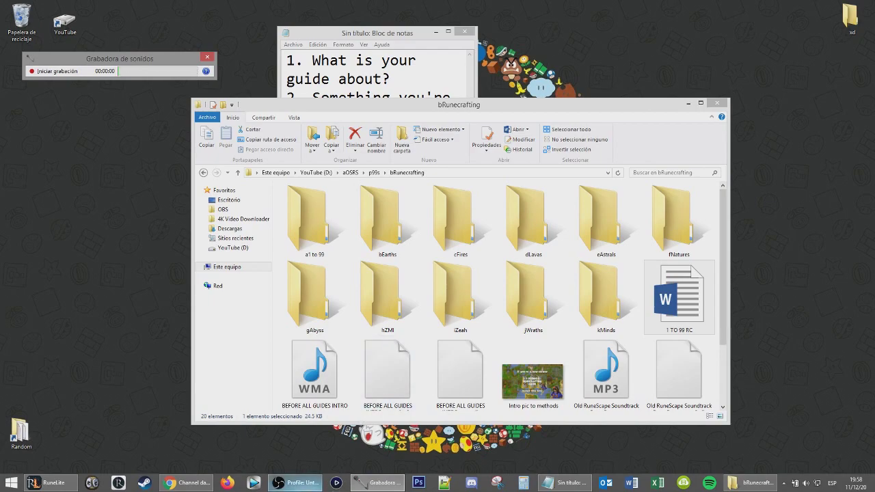
{"action": "left_click", "coordinate": [294, 483]}
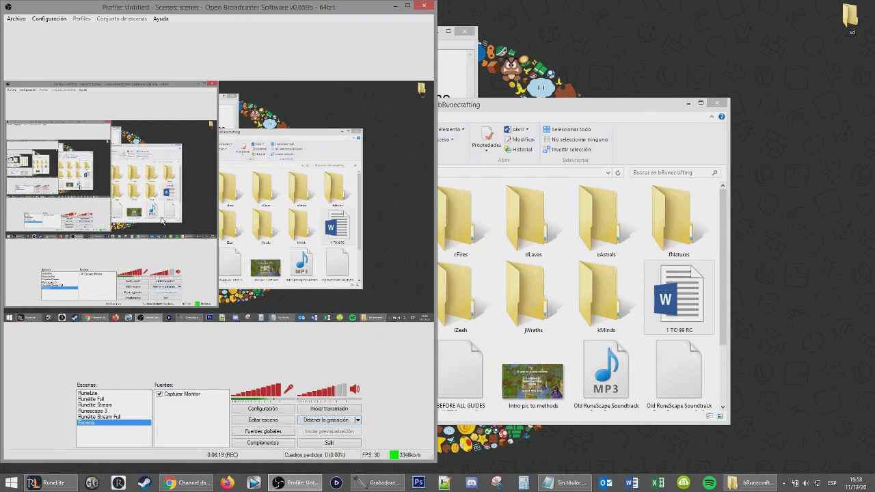
{"action": "left_click", "coordinate": [395, 8]}
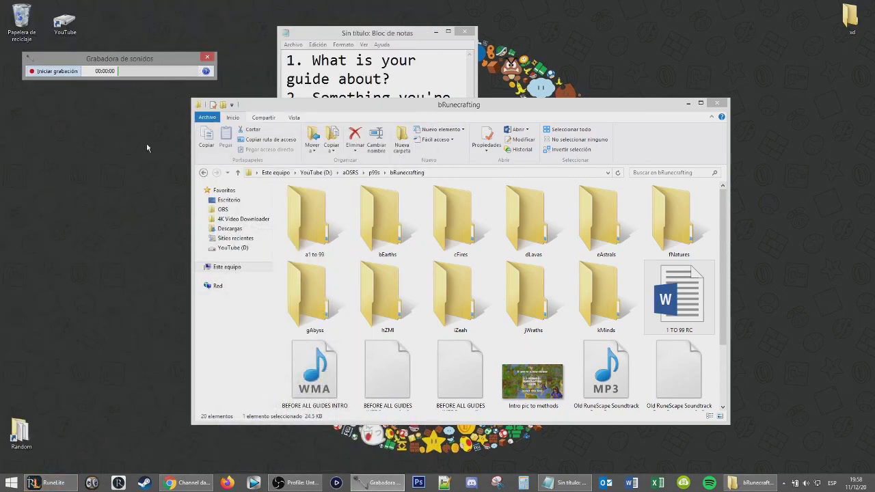
{"action": "left_click", "coordinate": [207, 57]}
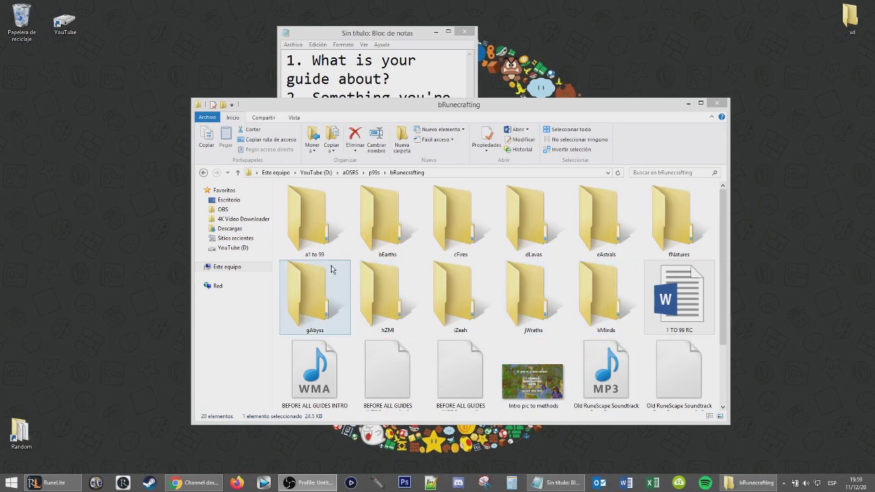
Open the a1 to 99 folder and select the files from 23 through the soundtrack, followed by the Rift_guardian_pet image.
{"action": "double_click", "coordinate": [314, 229]}
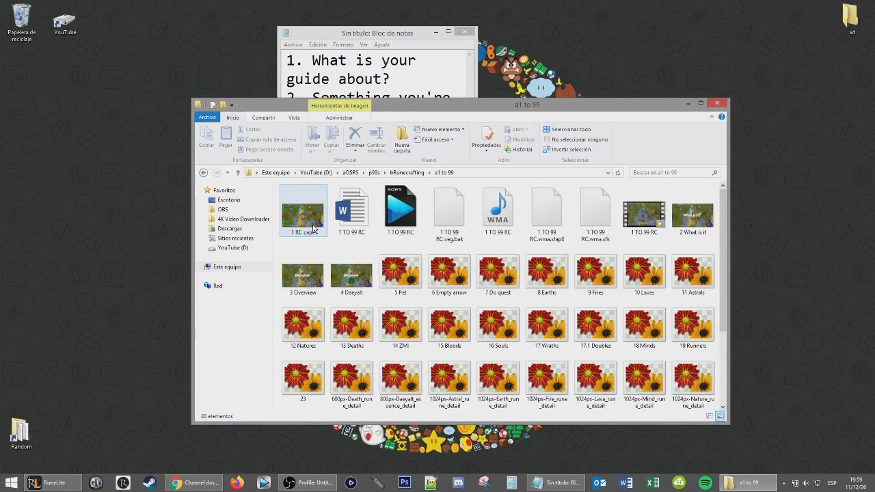
{"action": "left_click_drag", "start_coordinate": [722, 241], "coordinate": [719, 318]}
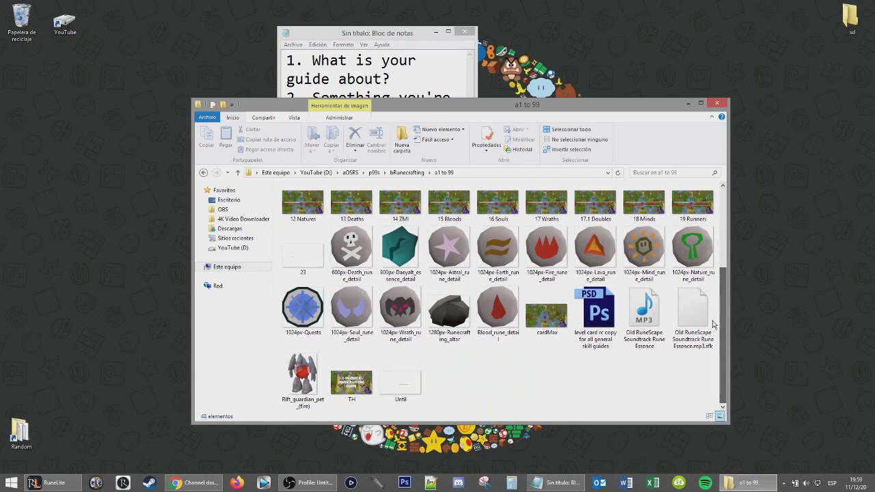
{"action": "left_click_drag", "start_coordinate": [278, 253], "coordinate": [725, 339]}
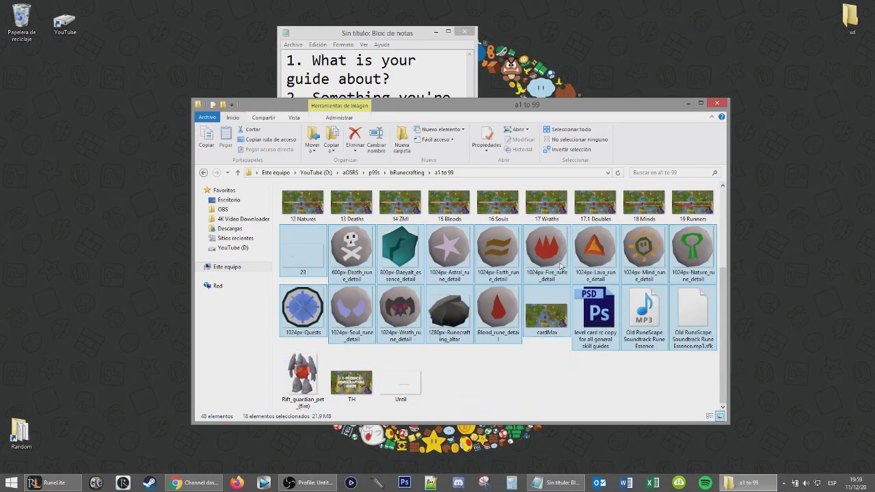
{"action": "left_click", "coordinate": [476, 386]}
{"action": "left_click", "coordinate": [303, 380]}
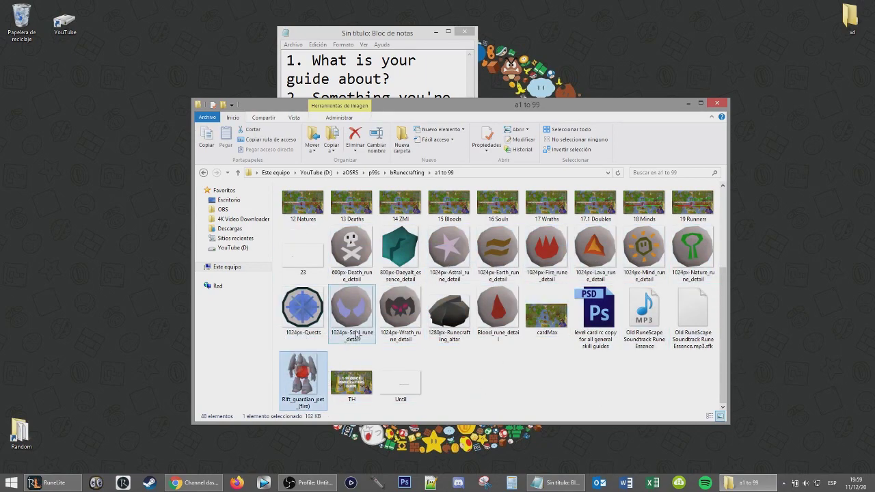
Look over the a1 to 99 images and open the "level card rc copy for all general skill guides" PSD in Photoshop.
{"action": "scroll", "coordinate": [391, 328], "scroll_direction": "up", "scroll_amount": 2}
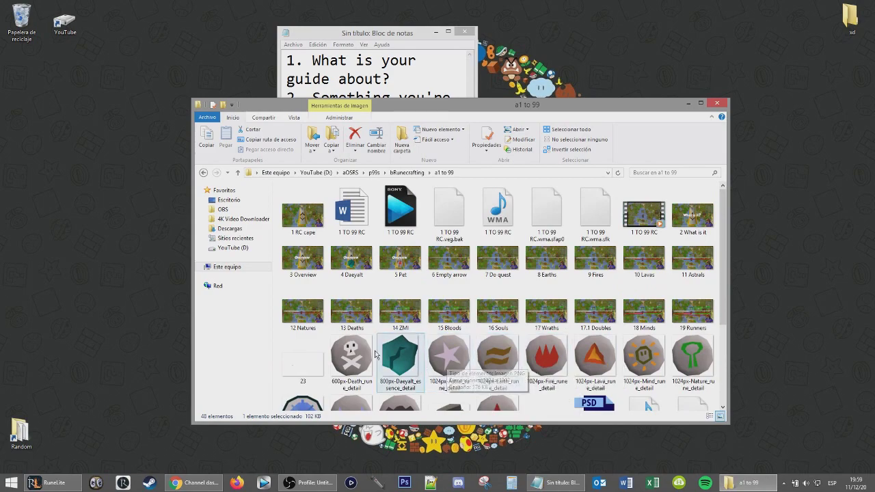
{"action": "scroll", "coordinate": [537, 363], "scroll_direction": "down", "scroll_amount": 2}
{"action": "scroll", "coordinate": [537, 362], "scroll_direction": "up", "scroll_amount": 2}
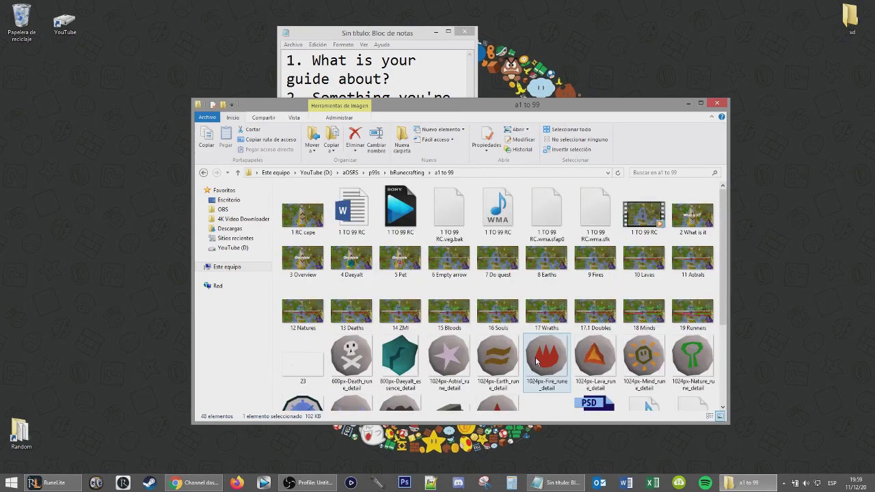
{"action": "scroll", "coordinate": [537, 362], "scroll_direction": "down", "scroll_amount": 2}
{"action": "scroll", "coordinate": [513, 342], "scroll_direction": "up", "scroll_amount": 2}
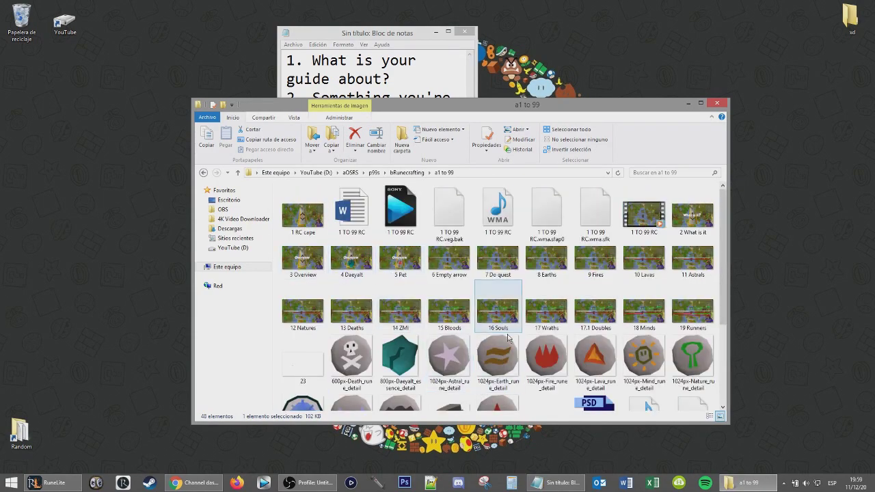
{"action": "scroll", "coordinate": [508, 338], "scroll_direction": "down", "scroll_amount": 2}
{"action": "double_click", "coordinate": [599, 318]}
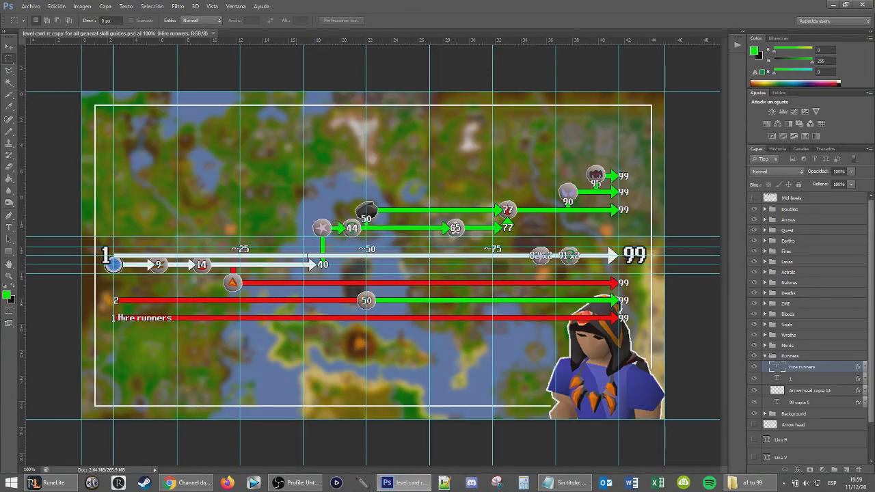
Hide the layer groups from Runners up to Doubles, and show them again progressively from Arrows down to Minds.
{"action": "left_click_drag", "start_coordinate": [754, 350], "coordinate": [755, 209]}
{"action": "left_click", "coordinate": [755, 220]}
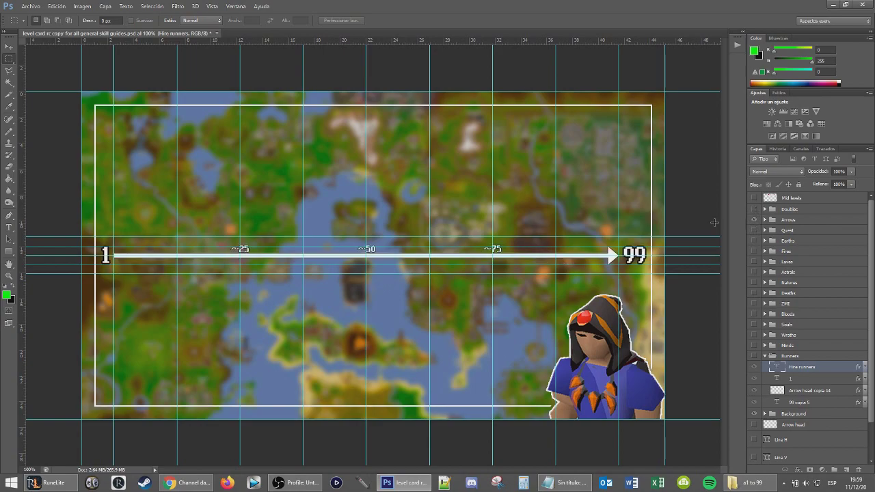
{"action": "left_click", "coordinate": [755, 231]}
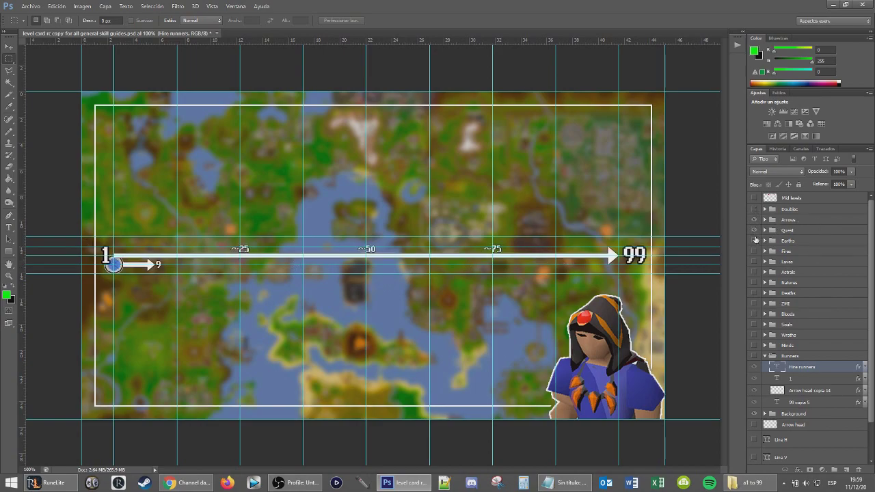
{"action": "left_click", "coordinate": [755, 242]}
{"action": "left_click", "coordinate": [755, 262]}
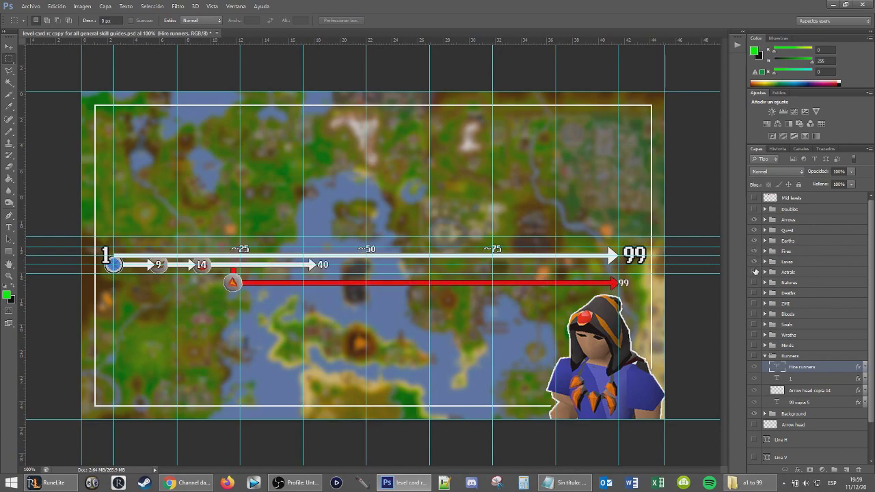
{"action": "left_click_drag", "start_coordinate": [755, 281], "coordinate": [754, 343]}
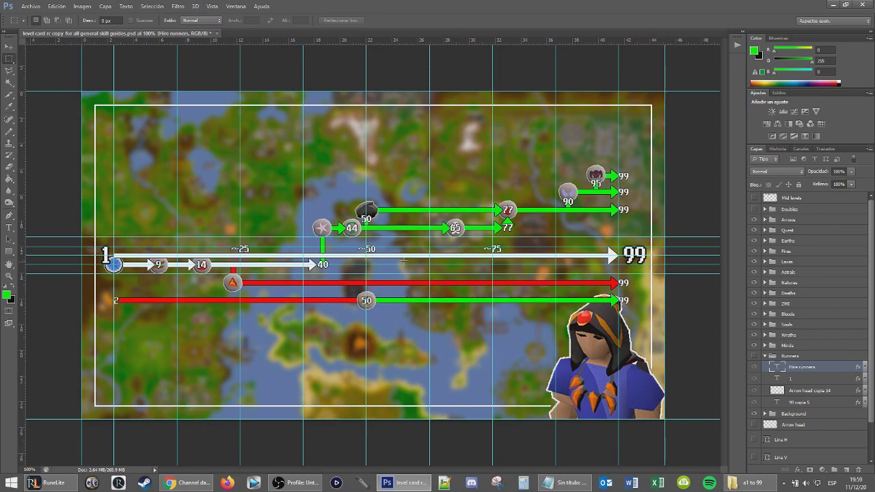
Glance at the recent Vegas Pro projects, and quit Photoshop without saving the level card to return to the a1 to 99 folder.
{"action": "right_click", "coordinate": [255, 487]}
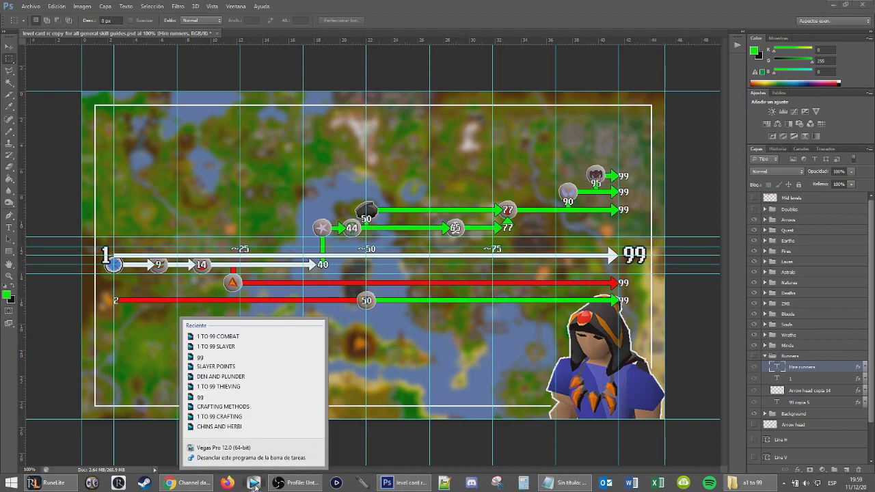
{"action": "key", "text": "Escape"}
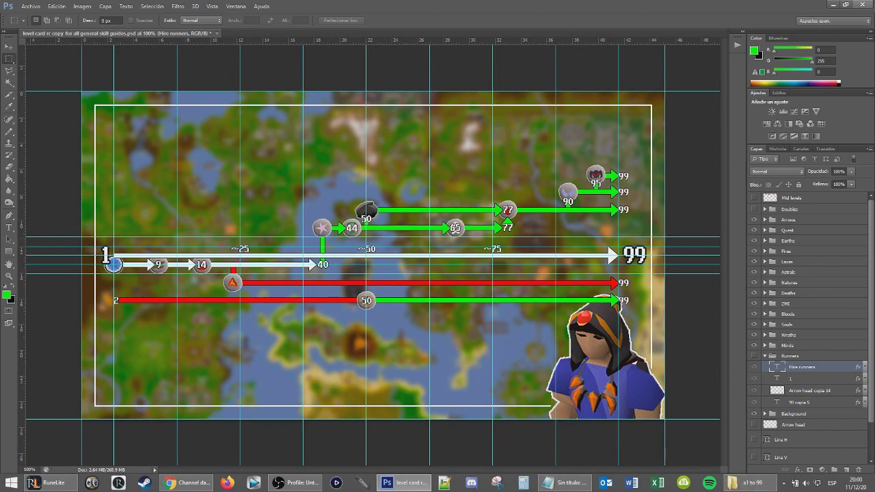
{"action": "key", "text": "ctrl+q"}
{"action": "left_click", "coordinate": [441, 182]}
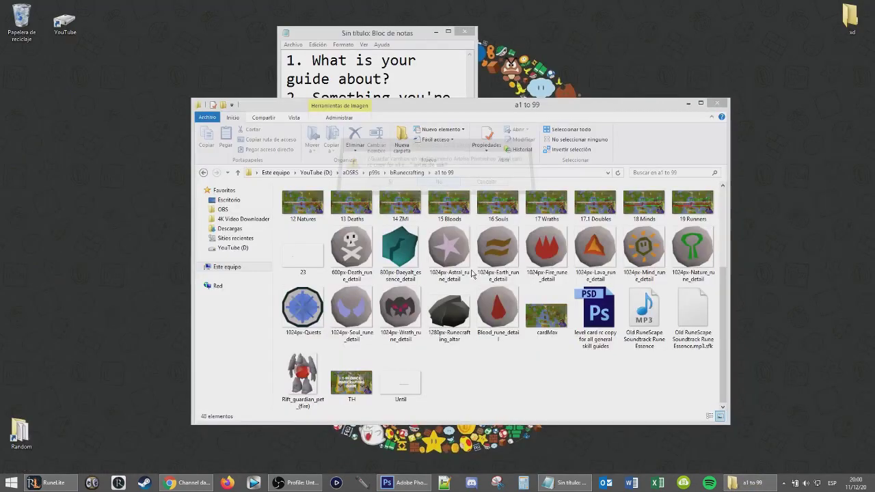
{"action": "scroll", "coordinate": [291, 263], "scroll_direction": "up", "scroll_amount": 3}
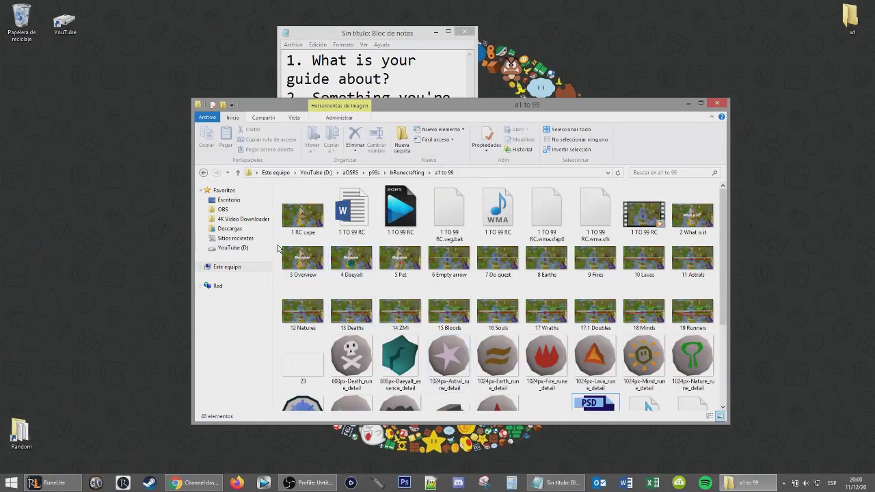
Glance over the a1 to 99 images and the bRunecrafting files, and return to the PSD templates in the p99s folder.
{"action": "left_click_drag", "start_coordinate": [277, 246], "coordinate": [714, 322]}
{"action": "left_click", "coordinate": [629, 306]}
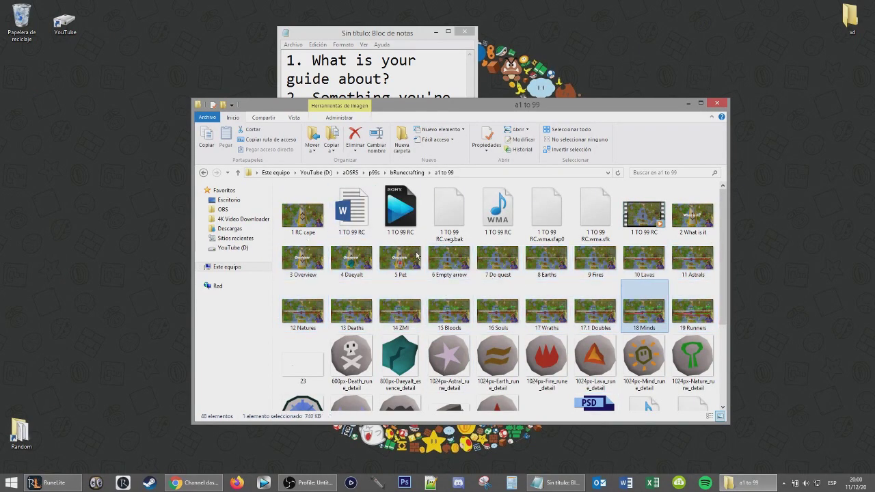
{"action": "left_click", "coordinate": [204, 173]}
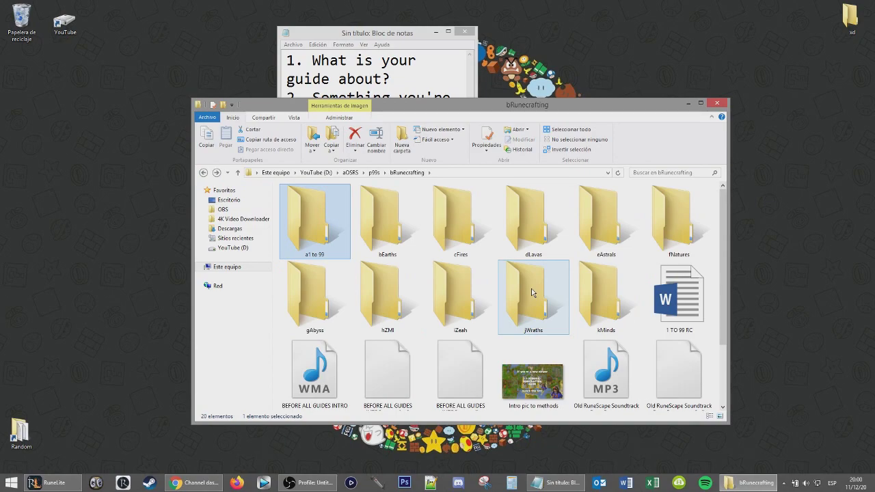
{"action": "scroll", "coordinate": [532, 293], "scroll_direction": "down", "scroll_amount": 2}
{"action": "left_click", "coordinate": [677, 209]}
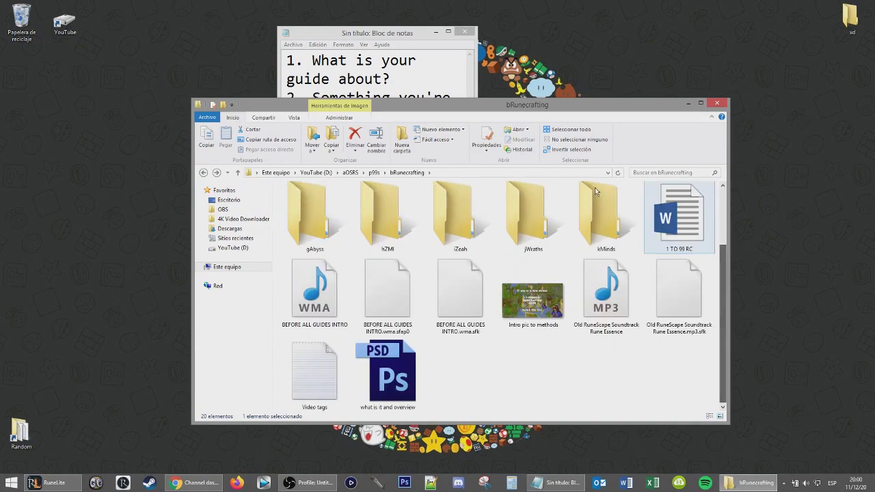
{"action": "left_click", "coordinate": [203, 173]}
{"action": "scroll", "coordinate": [492, 305], "scroll_direction": "down", "scroll_amount": 3}
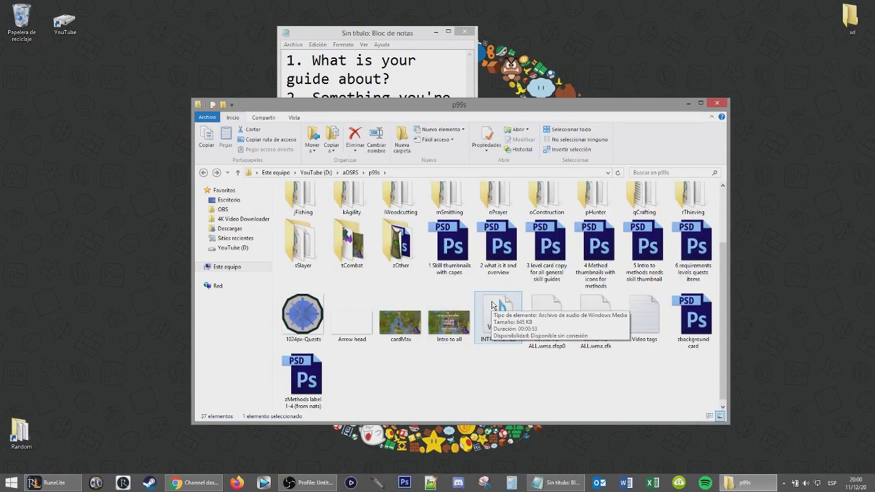
Open the "1 Skill thumbnails with capes" and "2 what is it and overview" PSD templates in Photoshop.
{"action": "left_click", "coordinate": [452, 260]}
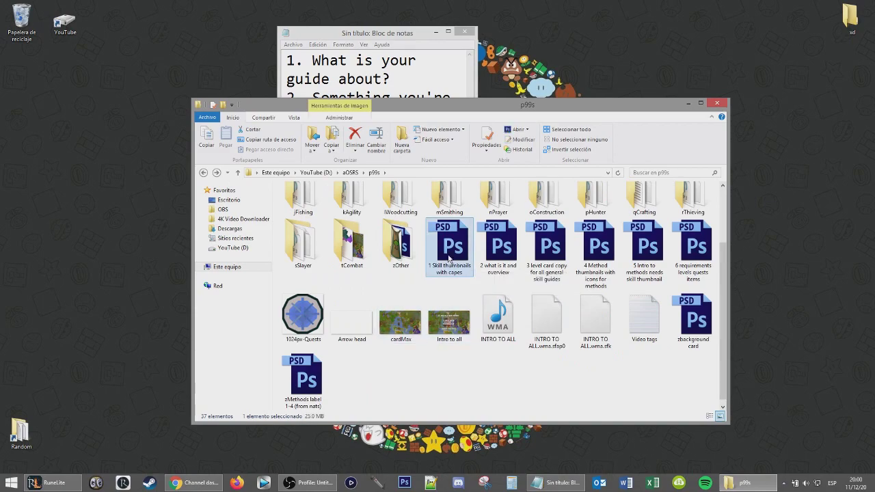
{"action": "double_click", "coordinate": [449, 259]}
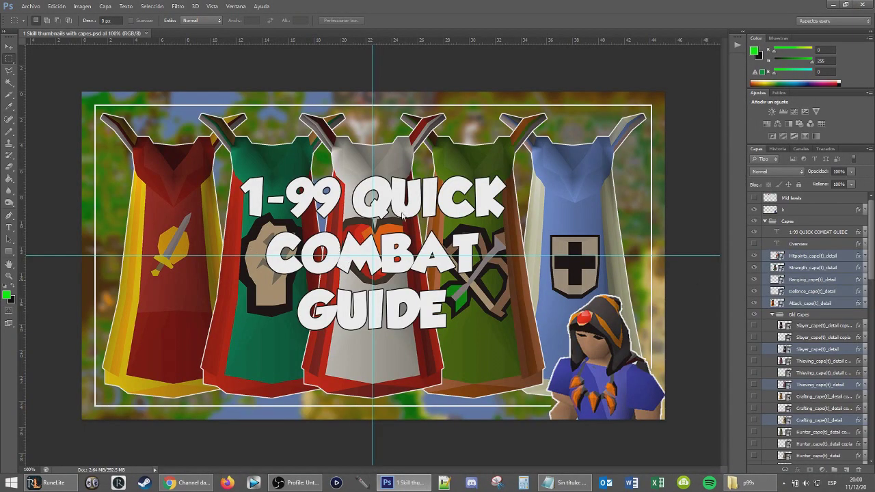
{"action": "left_click", "coordinate": [744, 482]}
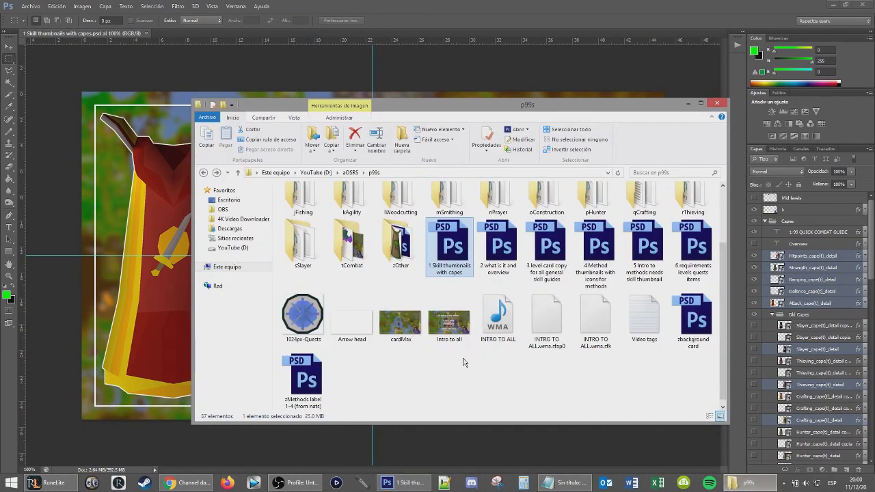
{"action": "left_click", "coordinate": [506, 260]}
{"action": "double_click", "coordinate": [511, 264]}
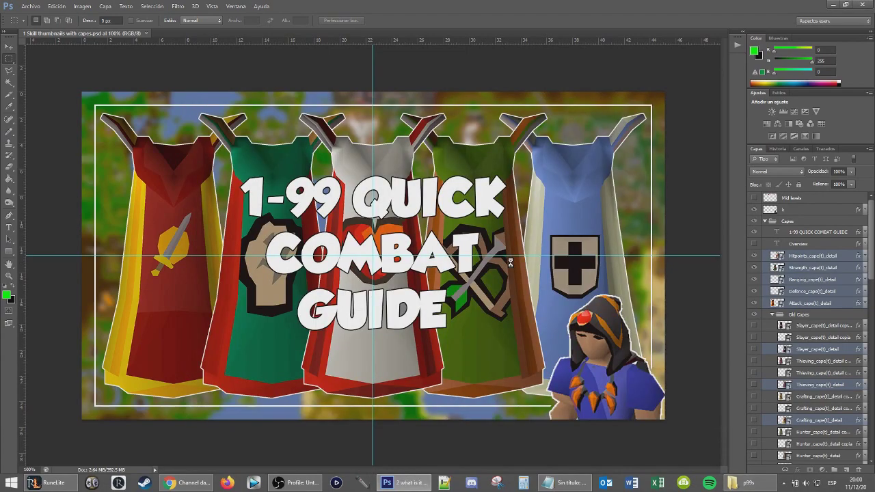
{"action": "left_click", "coordinate": [800, 248]}
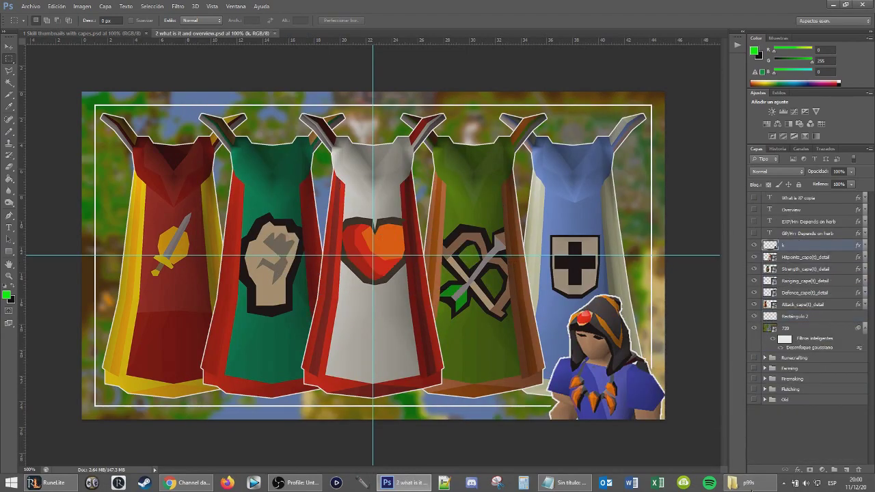
Open the "3 level card copy for all general skill guides" and "4 Method thumbnails with icons for methods" PSD templates from p99s.
{"action": "left_click", "coordinate": [743, 482]}
{"action": "double_click", "coordinate": [549, 248]}
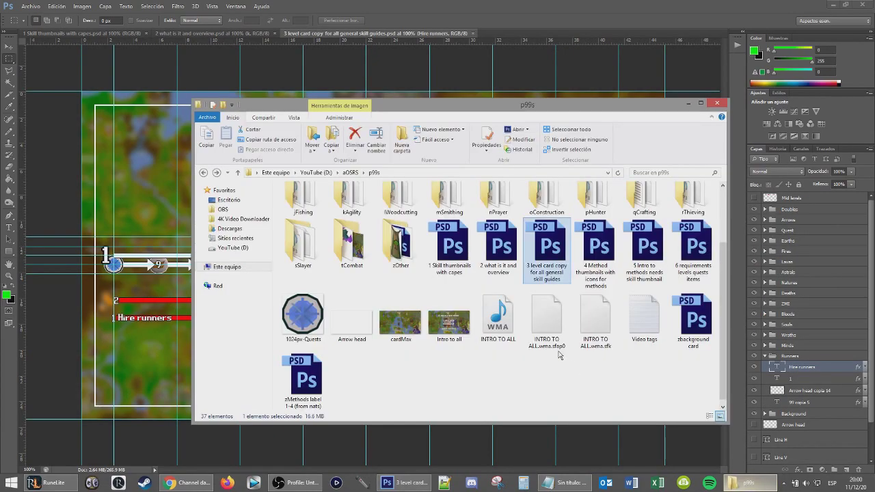
{"action": "left_click", "coordinate": [744, 483]}
{"action": "double_click", "coordinate": [592, 253]}
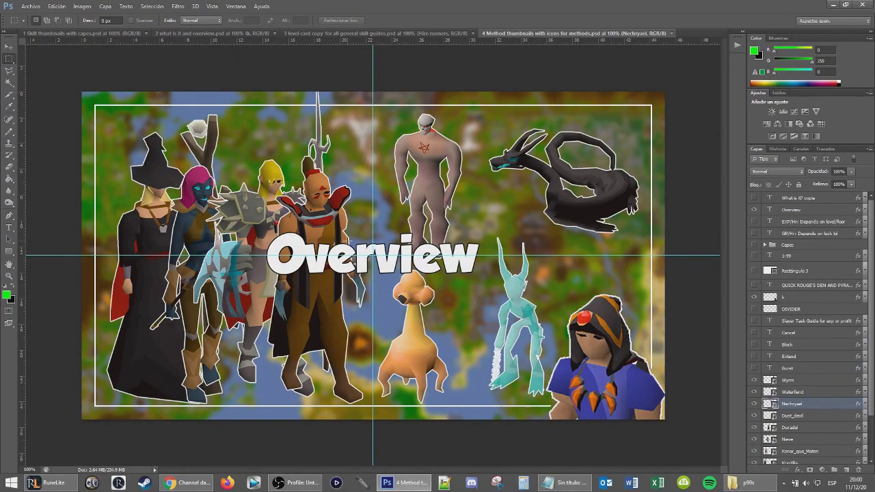
Open the "5 Intro to methods needs skill thumbnail" and "6 requirements levels quests items" PSD templates from p99s.
{"action": "left_click", "coordinate": [744, 483]}
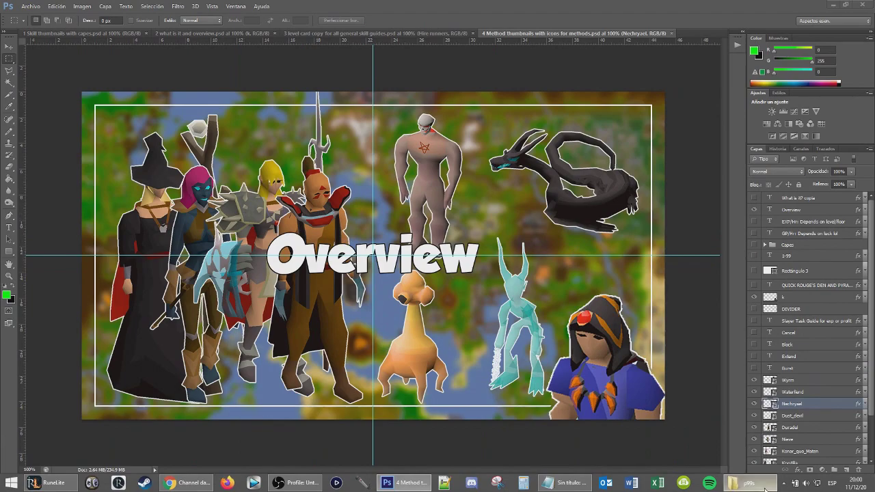
{"action": "double_click", "coordinate": [648, 249]}
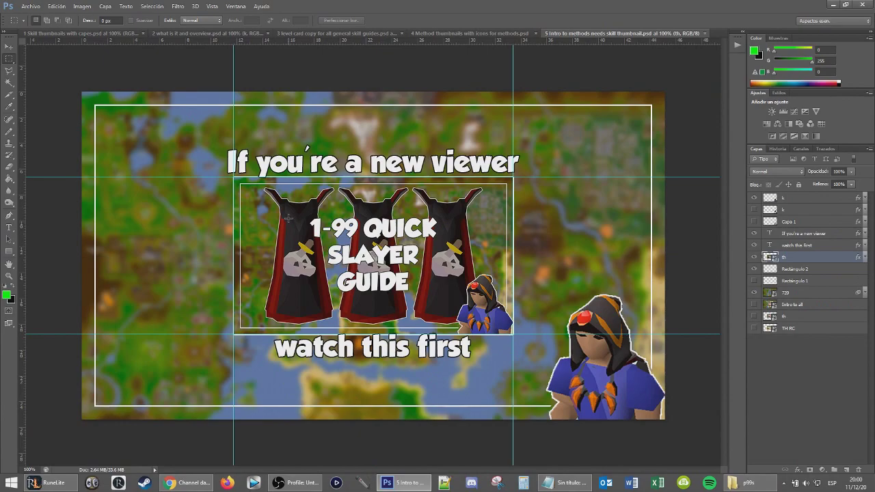
{"action": "left_click", "coordinate": [744, 482]}
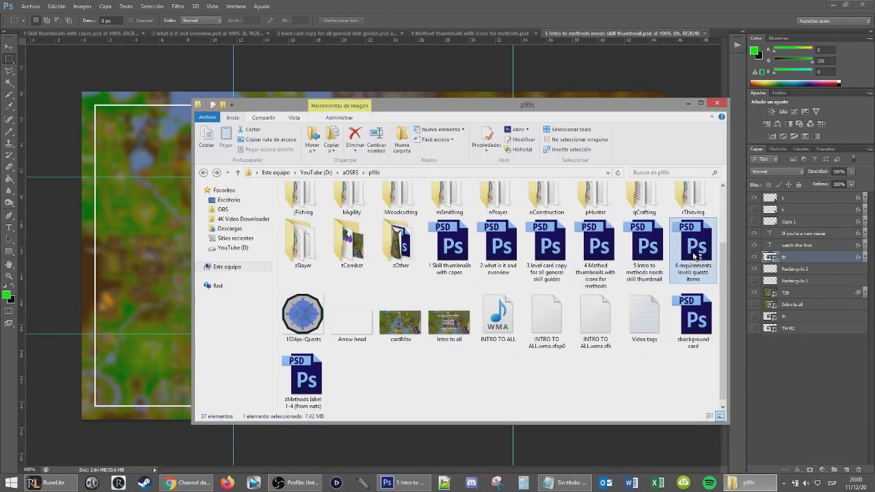
{"action": "double_click", "coordinate": [691, 253]}
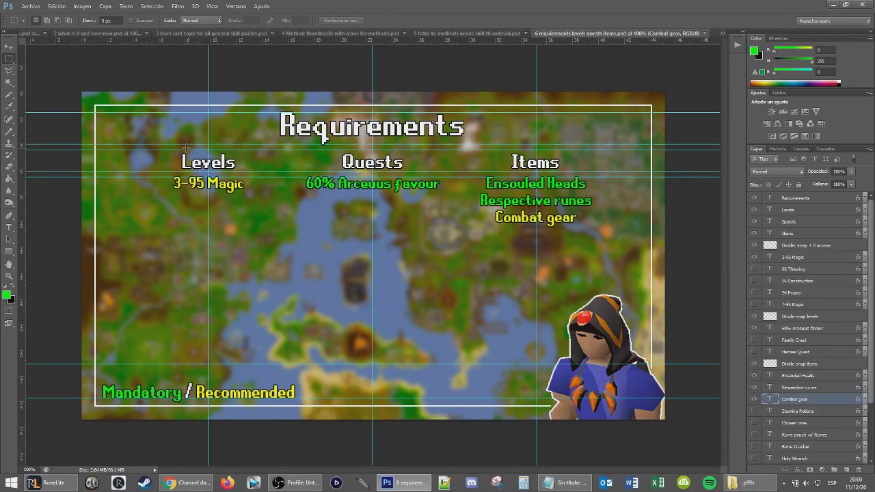
Return to p99s, go into bRunecrafting and its a1 to 99 folder, and open the 1 TO 99 RC project in Vegas Pro.
{"action": "left_click", "coordinate": [744, 482]}
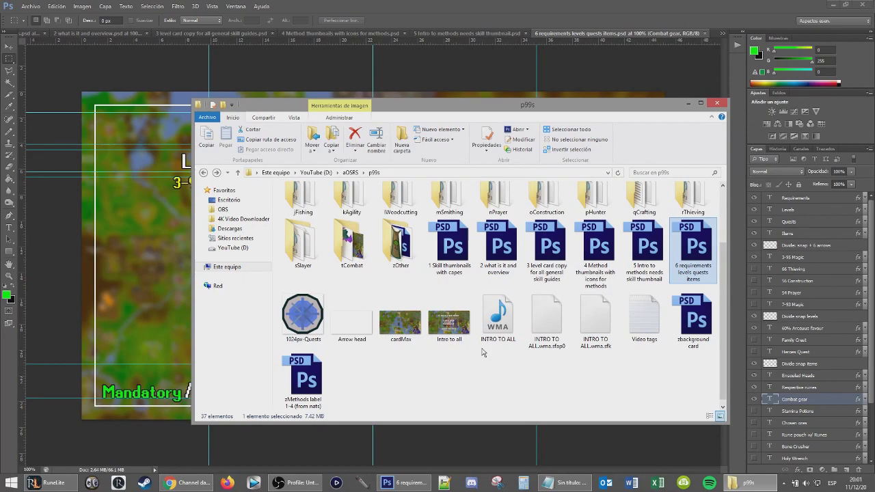
{"action": "scroll", "coordinate": [506, 390], "scroll_direction": "up", "scroll_amount": 1}
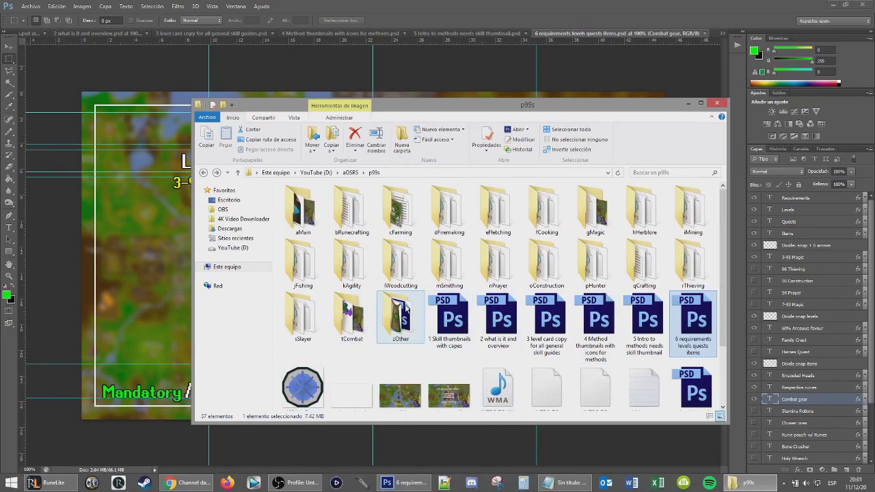
{"action": "double_click", "coordinate": [357, 217]}
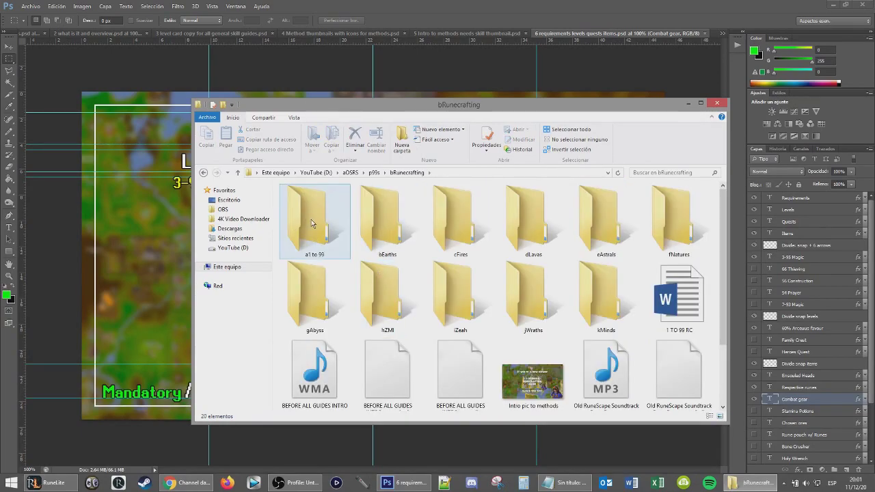
{"action": "double_click", "coordinate": [323, 221]}
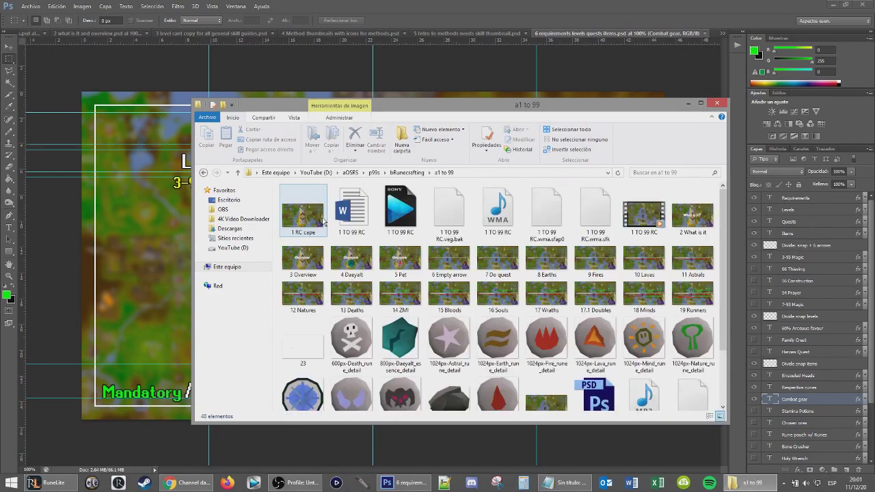
{"action": "left_click", "coordinate": [403, 216]}
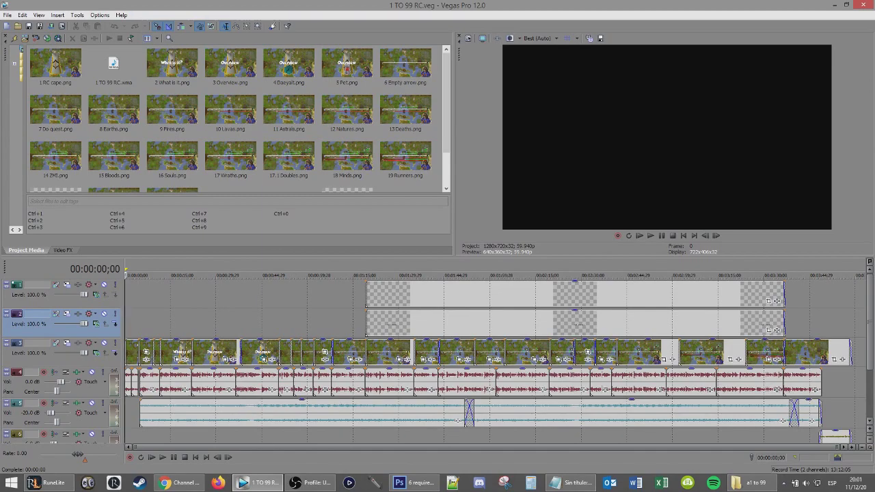
Play the opening of the 1 TO 99 RC timeline, and select the narration clip ending at 00:01:02;00.
{"action": "scroll", "coordinate": [212, 367], "scroll_direction": "up", "scroll_amount": 6}
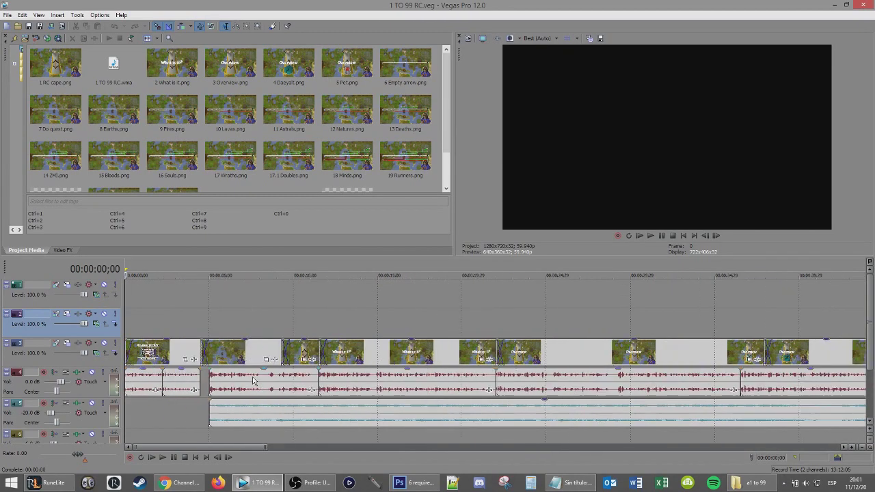
{"action": "left_click", "coordinate": [170, 357]}
{"action": "key", "text": "space"}
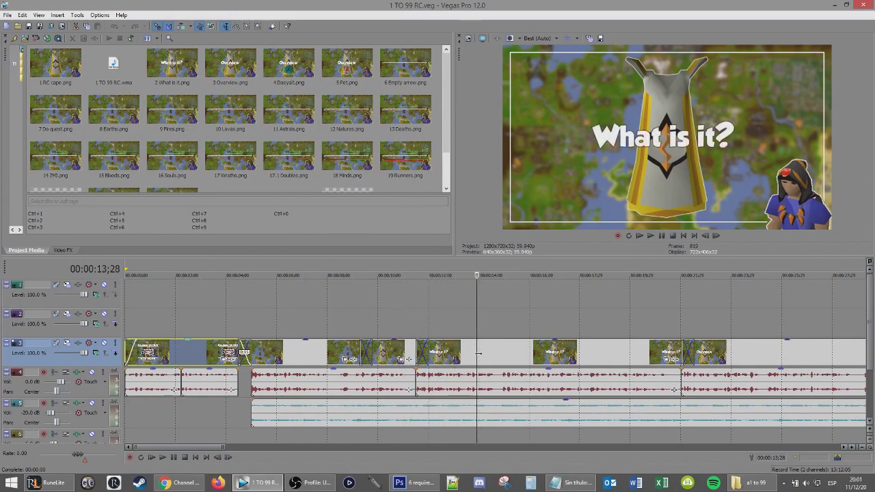
{"action": "scroll", "coordinate": [438, 372], "scroll_direction": "down", "scroll_amount": 5}
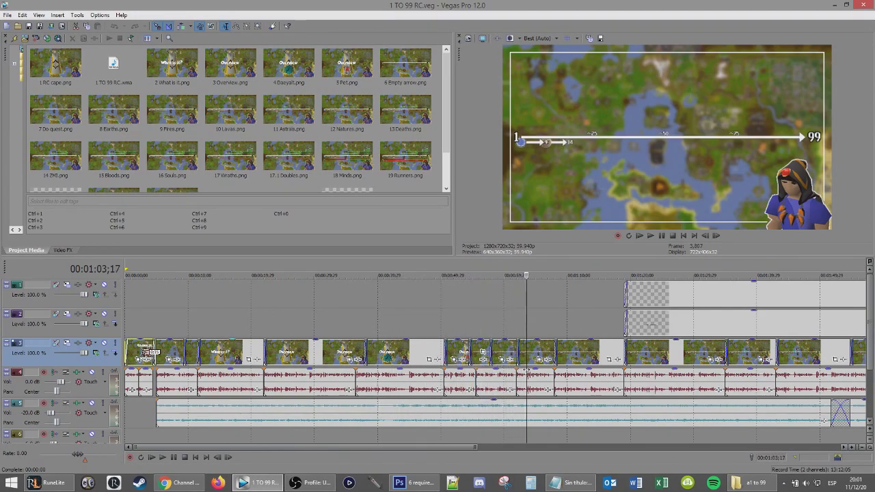
{"action": "left_click", "coordinate": [522, 378]}
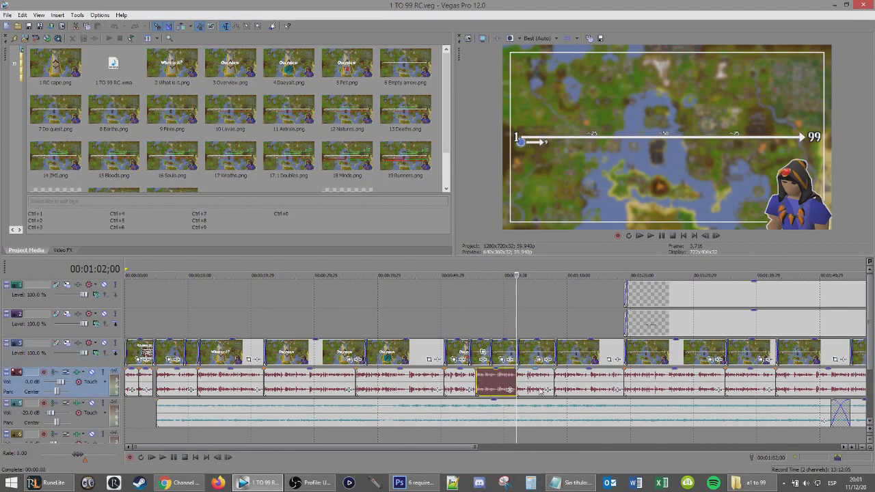
{"action": "left_click_drag", "start_coordinate": [477, 444], "coordinate": [563, 444]}
Bring up the Notepad checklist, highlight points 4 to 8, and return to the Vegas Pro timeline.
{"action": "left_click", "coordinate": [578, 483]}
{"action": "left_click", "coordinate": [339, 183]}
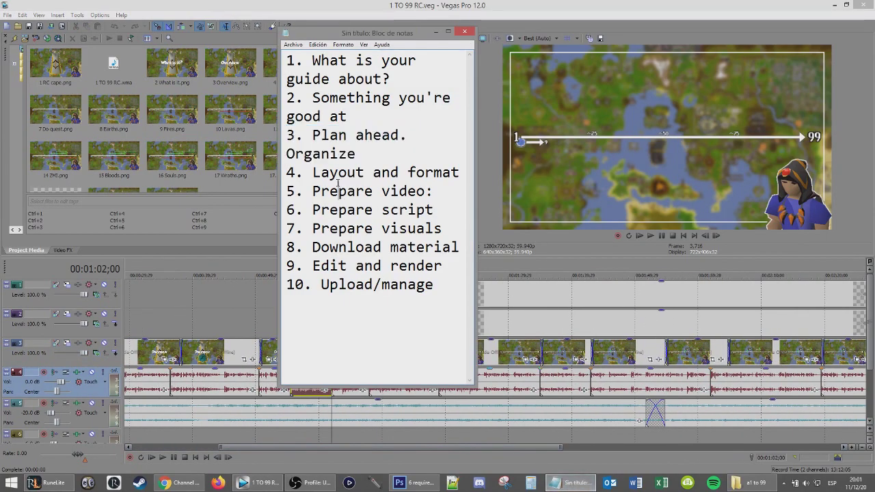
{"action": "left_click_drag", "start_coordinate": [286, 176], "coordinate": [477, 248]}
{"action": "left_click", "coordinate": [443, 277]}
{"action": "left_click", "coordinate": [536, 389]}
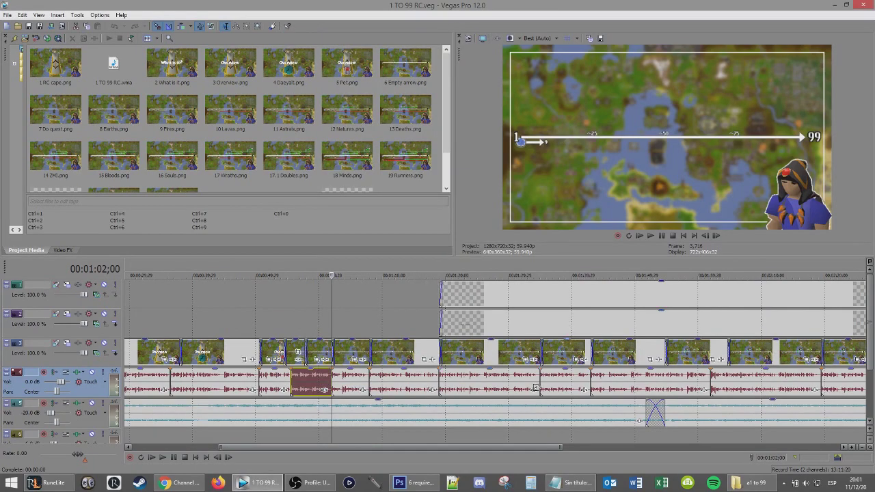
Examine the overlay section of the timeline around 00:01:35;15, muting and unmuting video tracks 1 and 2 in turn.
{"action": "scroll", "coordinate": [533, 400], "scroll_direction": "down", "scroll_amount": 3}
{"action": "left_click_drag", "start_coordinate": [386, 414], "coordinate": [540, 413]}
{"action": "left_click_drag", "start_coordinate": [548, 448], "coordinate": [755, 448]}
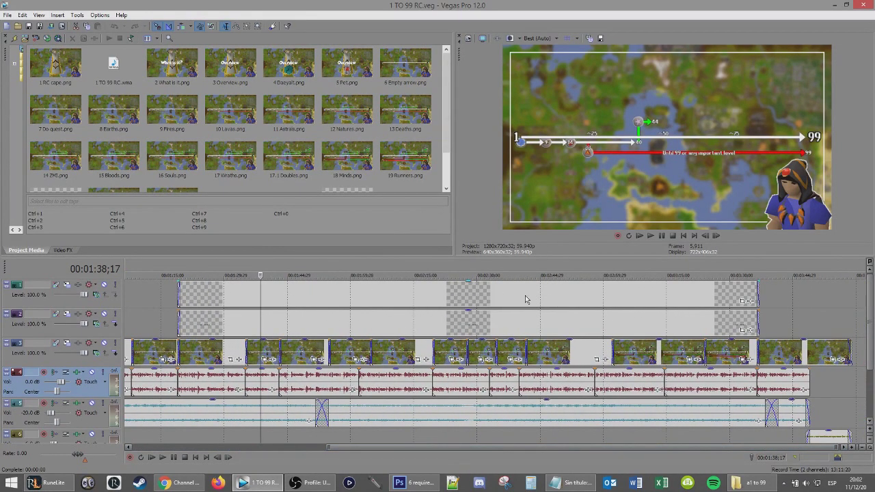
{"action": "left_click", "coordinate": [105, 286]}
{"action": "left_click", "coordinate": [105, 286]}
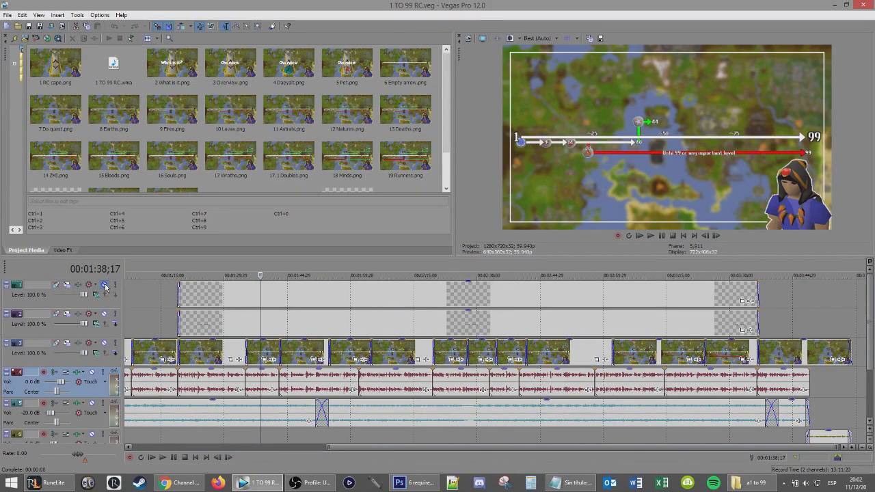
{"action": "left_click_drag", "start_coordinate": [260, 292], "coordinate": [247, 295]}
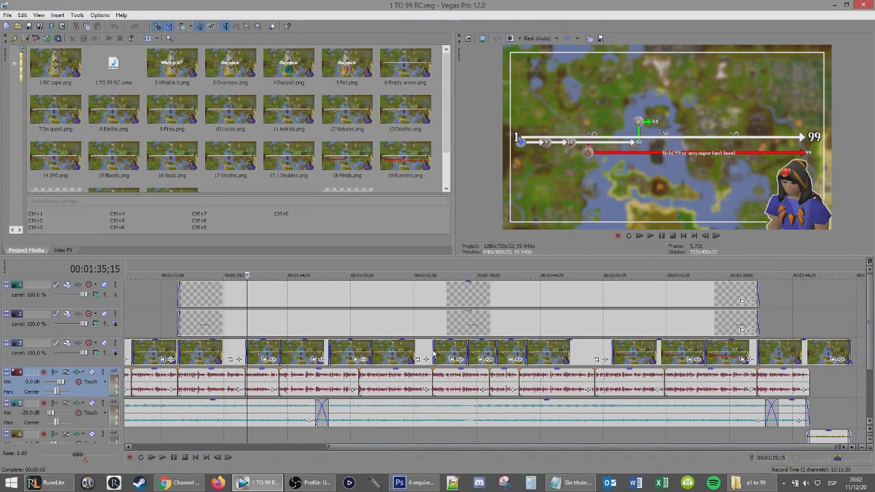
{"action": "left_click", "coordinate": [104, 314]}
{"action": "left_click", "coordinate": [104, 315]}
Look over the whole timeline, selecting a mid-timeline image clip and scrubbing through to 00:03:41;14.
{"action": "scroll", "coordinate": [480, 324], "scroll_direction": "down", "scroll_amount": 2}
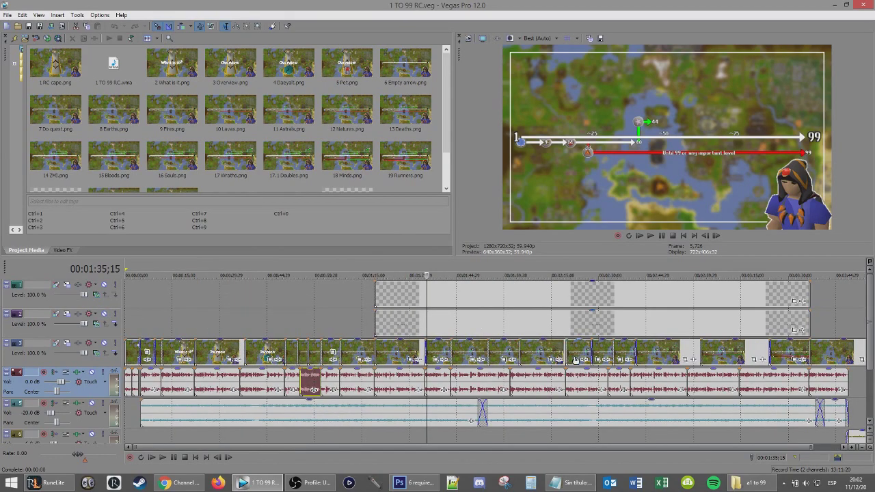
{"action": "left_click", "coordinate": [488, 365]}
{"action": "scroll", "coordinate": [476, 325], "scroll_direction": "down", "scroll_amount": 1}
{"action": "left_click_drag", "start_coordinate": [476, 326], "coordinate": [799, 335]}
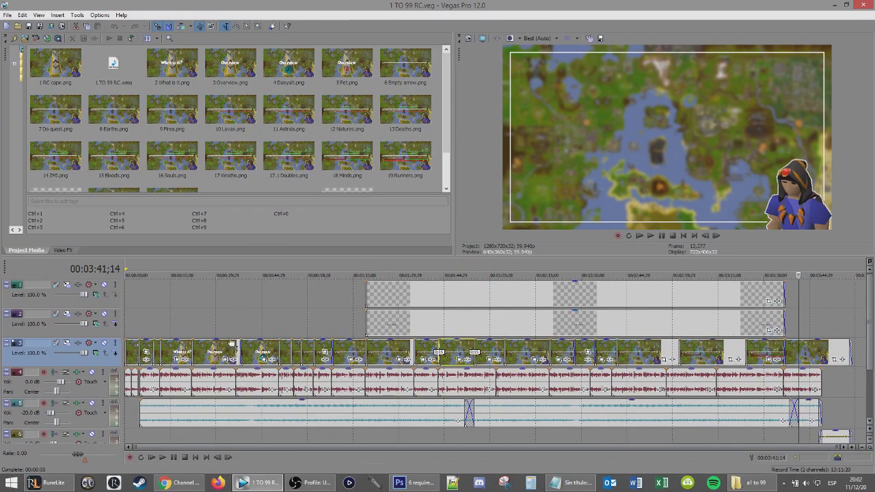
Switch back to File Explorer, look into the bEarths folder within bRunecrafting, and open the jWraths folder.
{"action": "left_click", "coordinate": [752, 483]}
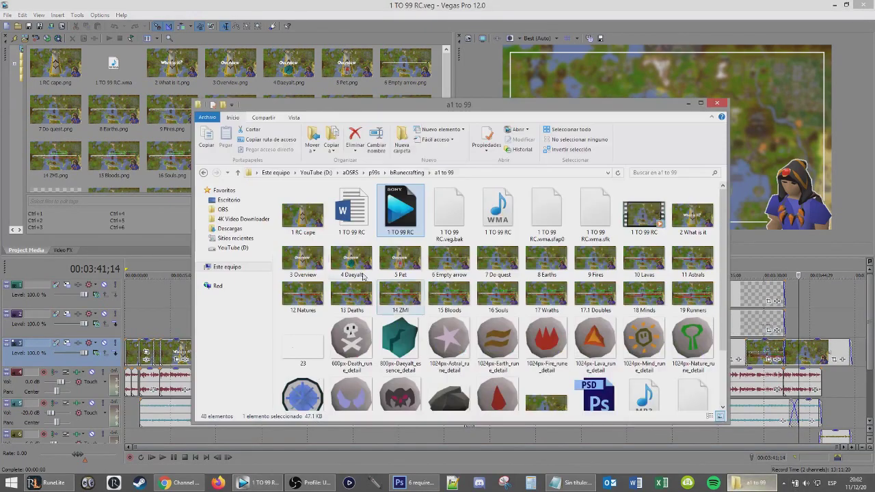
{"action": "left_click", "coordinate": [237, 172]}
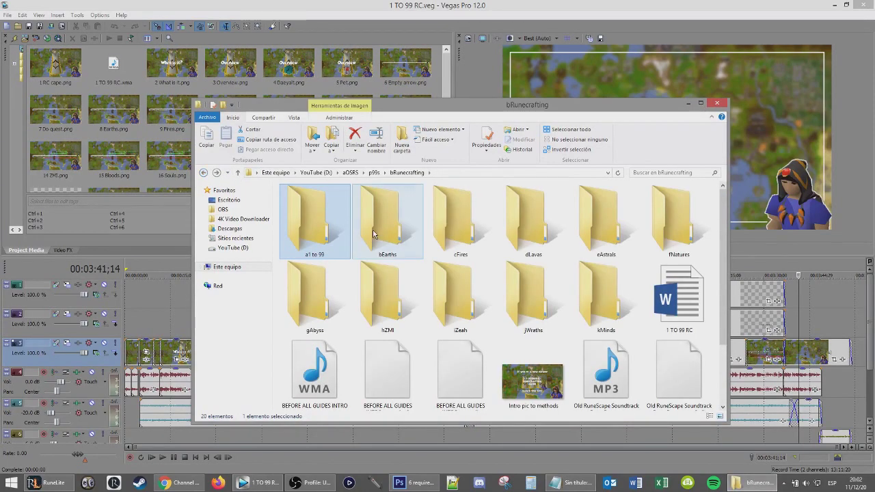
{"action": "double_click", "coordinate": [372, 232]}
{"action": "key", "text": "BackSpace"}
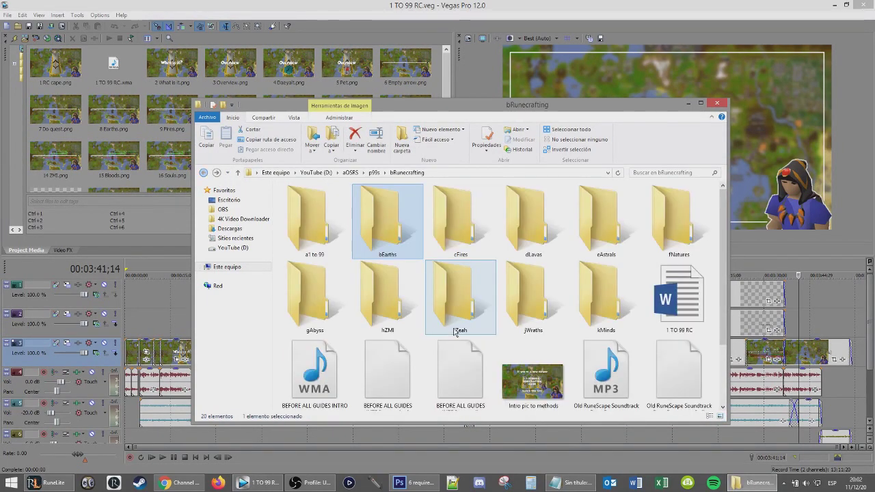
{"action": "double_click", "coordinate": [534, 298]}
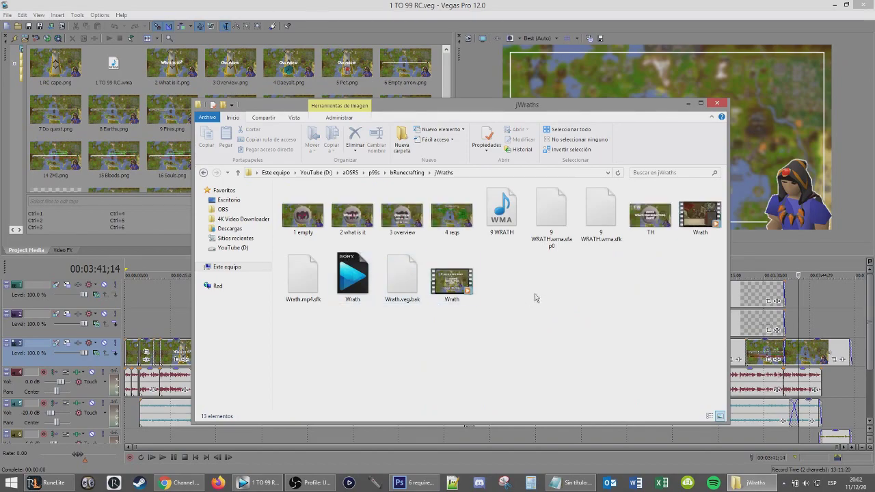
Open the Wrath project from the jWraths folder in Vegas Pro and return File Explorer to the bRunecrafting folder.
{"action": "left_click", "coordinate": [353, 272]}
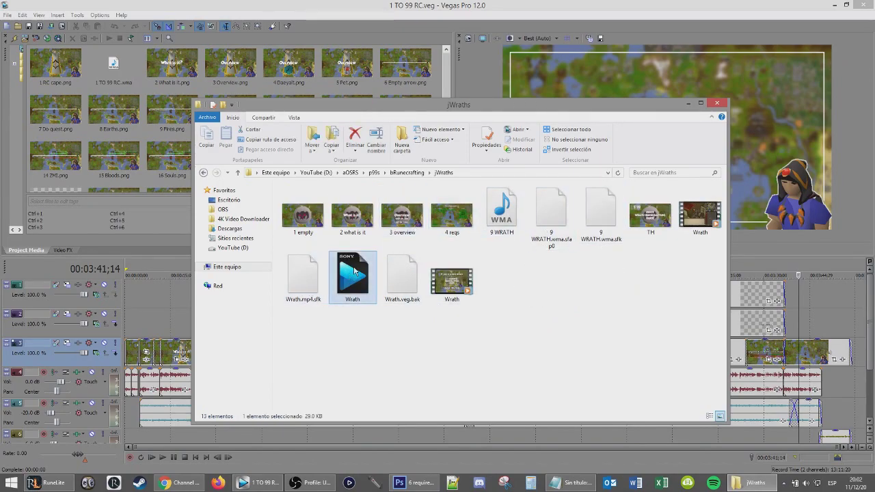
{"action": "double_click", "coordinate": [354, 272]}
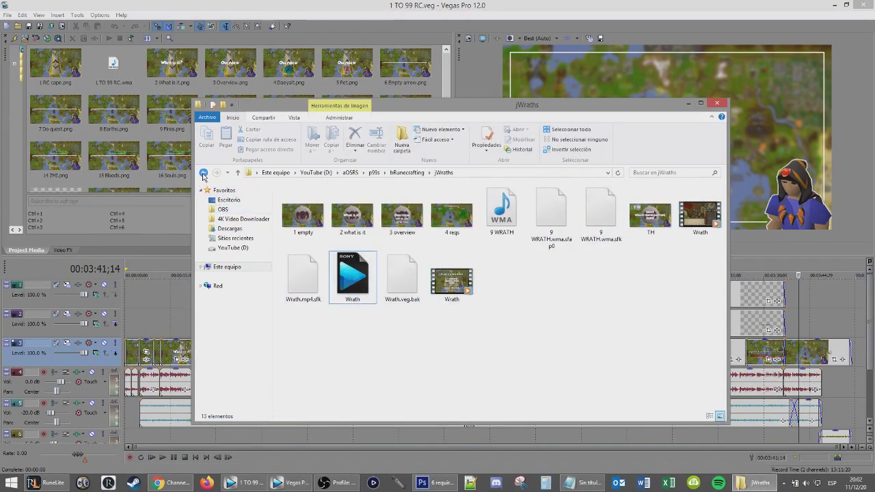
{"action": "left_click", "coordinate": [203, 174]}
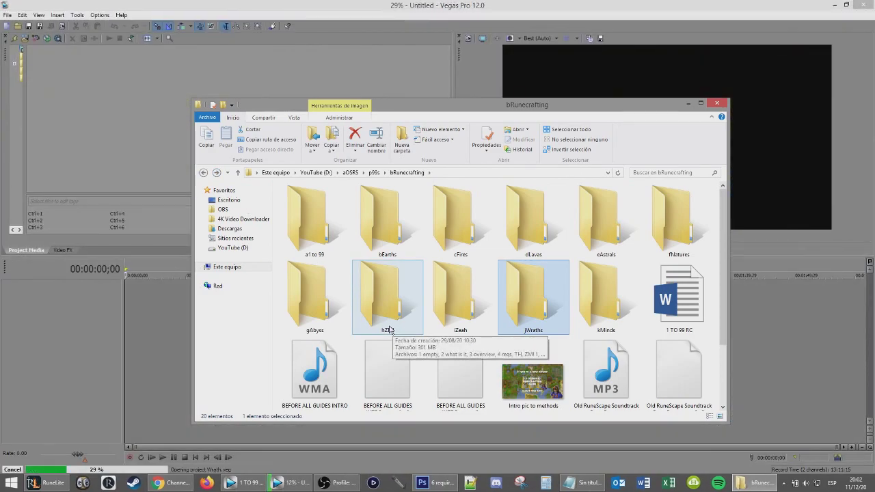
{"action": "left_click", "coordinate": [141, 170]}
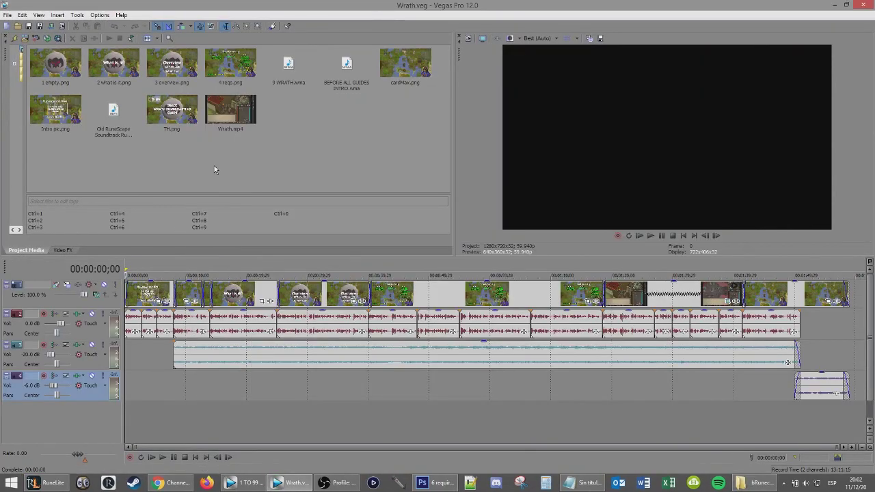
Look through the Wrath project's timeline from the "What is it?" image to the gameplay footage, and return to the 1 TO 99 RC project.
{"action": "left_click", "coordinate": [212, 288]}
{"action": "left_click", "coordinate": [236, 291]}
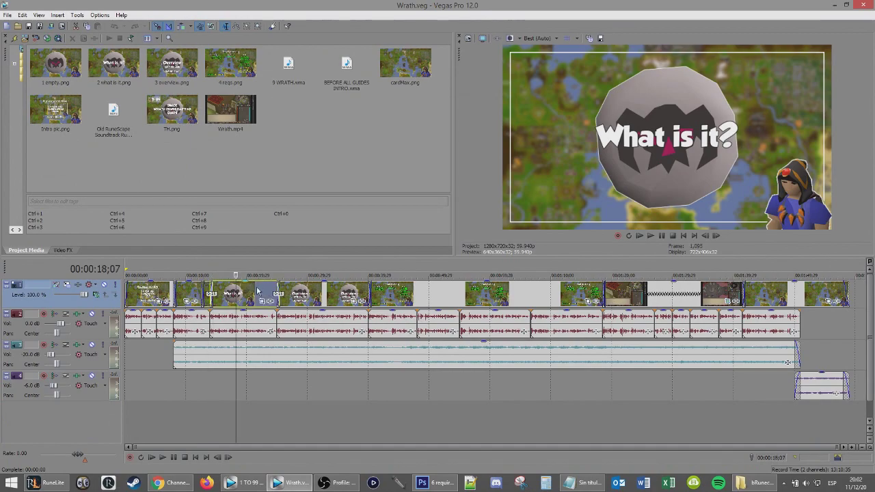
{"action": "left_click", "coordinate": [277, 294]}
{"action": "key", "text": "space"}
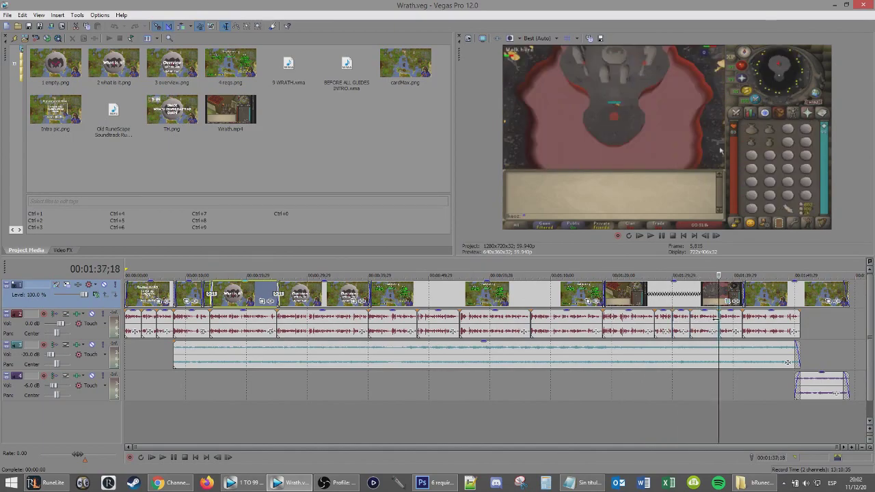
{"action": "left_click", "coordinate": [759, 318]}
{"action": "left_click_drag", "start_coordinate": [759, 318], "coordinate": [97, 328]}
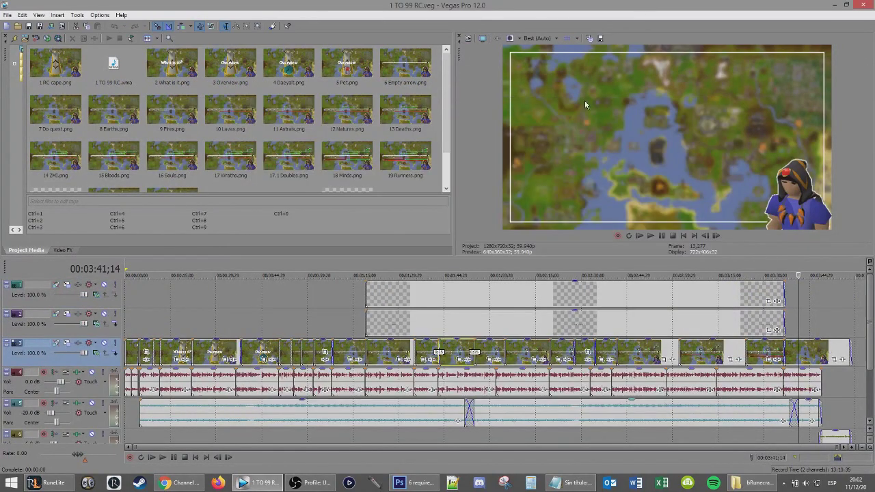
Switch to File Explorer, look into the a1 to 99 folder within bRunecrafting, and select the rendered 1 TO 99 RC video.
{"action": "left_click", "coordinate": [752, 482]}
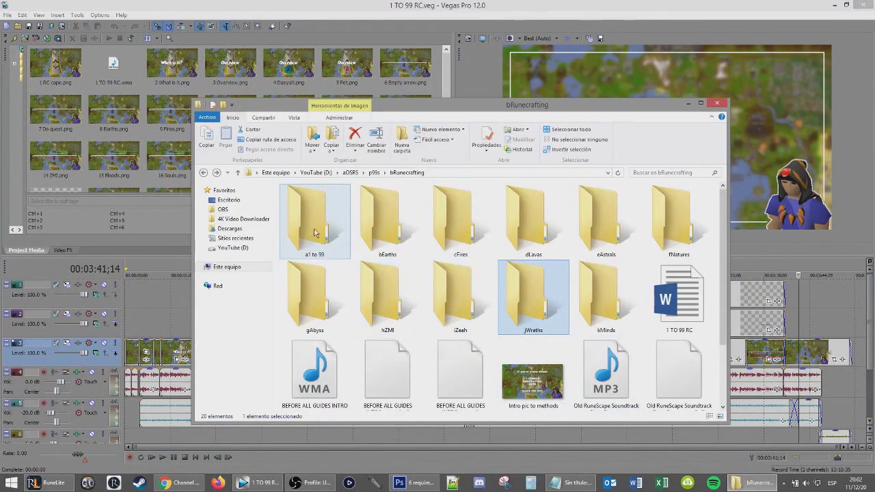
{"action": "scroll", "coordinate": [468, 301], "scroll_direction": "down", "scroll_amount": 2}
{"action": "scroll", "coordinate": [467, 301], "scroll_direction": "up", "scroll_amount": 2}
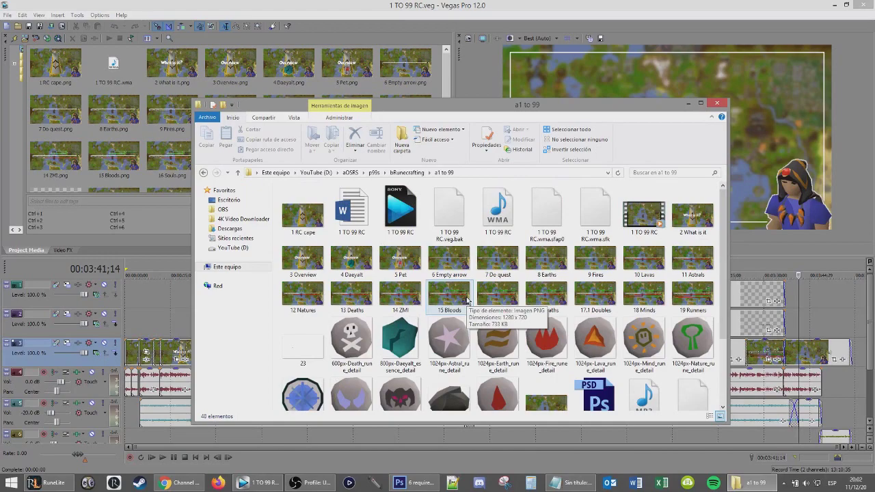
{"action": "left_click_drag", "start_coordinate": [599, 239], "coordinate": [646, 212]}
Switch to YouTube Studio in Chrome, look through the channel's list of uploaded videos, and return to Vegas Pro.
{"action": "left_click", "coordinate": [179, 483]}
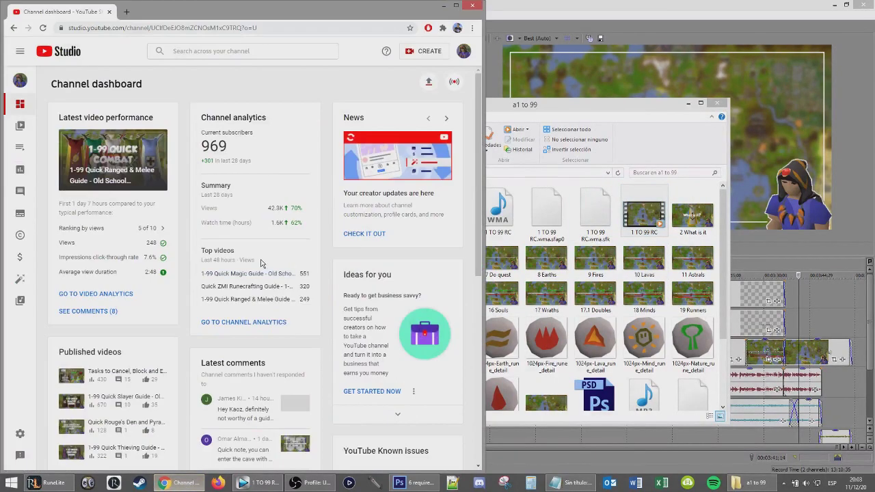
{"action": "left_click", "coordinate": [20, 125]}
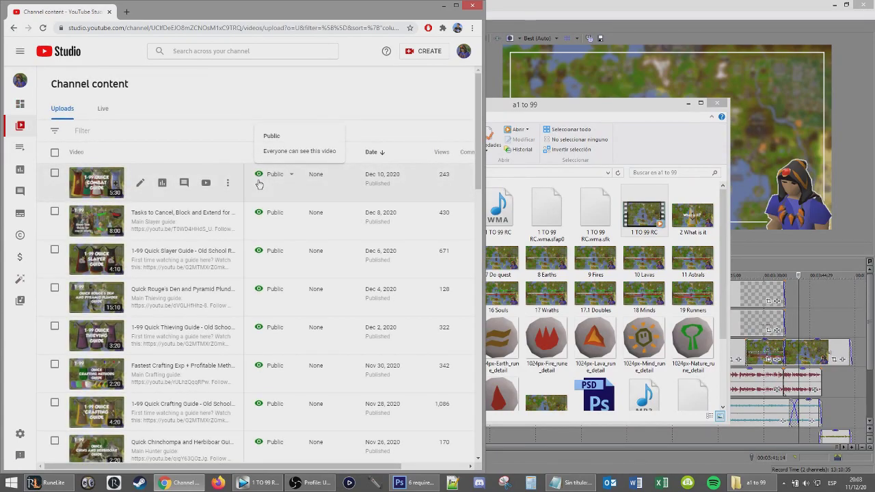
{"action": "scroll", "coordinate": [260, 186], "scroll_direction": "down", "scroll_amount": 15}
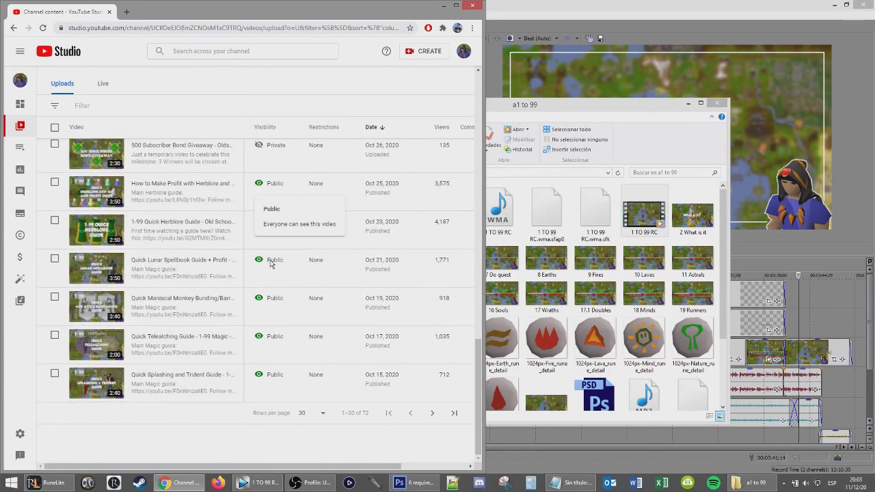
{"action": "scroll", "coordinate": [270, 265], "scroll_direction": "up", "scroll_amount": 15}
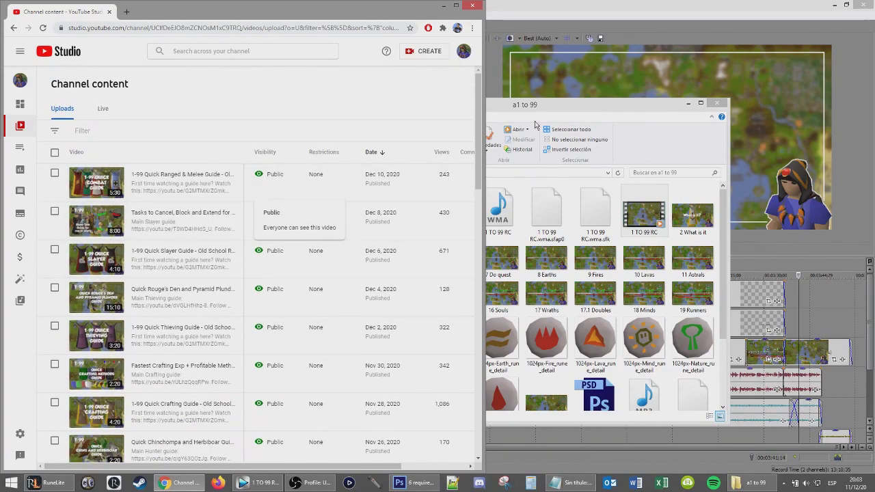
{"action": "left_click", "coordinate": [260, 482]}
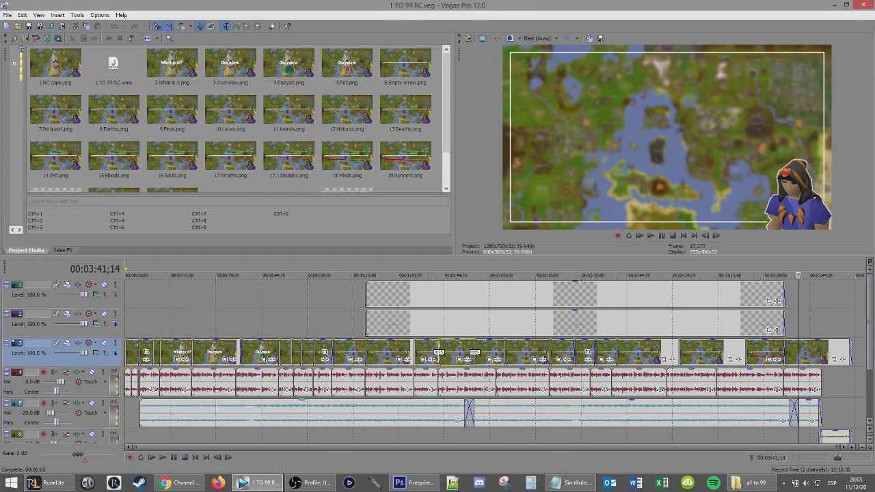
Bring up the Notepad checklist, highlight all ten points, and clear the selection.
{"action": "left_click", "coordinate": [573, 483]}
{"action": "left_click_drag", "start_coordinate": [436, 289], "coordinate": [238, 74]}
{"action": "left_click", "coordinate": [433, 287]}
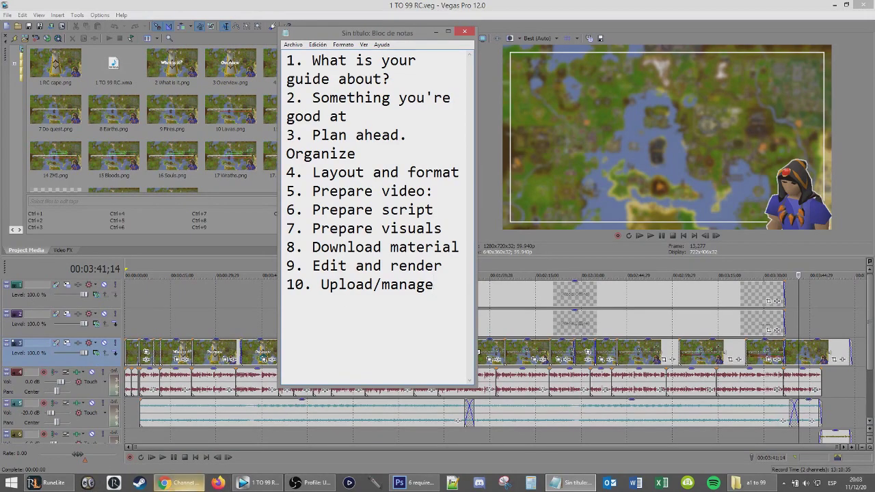
Switch to YouTube Studio, view the channel dashboard, and highlight the current subscriber count.
{"action": "left_click", "coordinate": [179, 482]}
{"action": "left_click", "coordinate": [463, 52]}
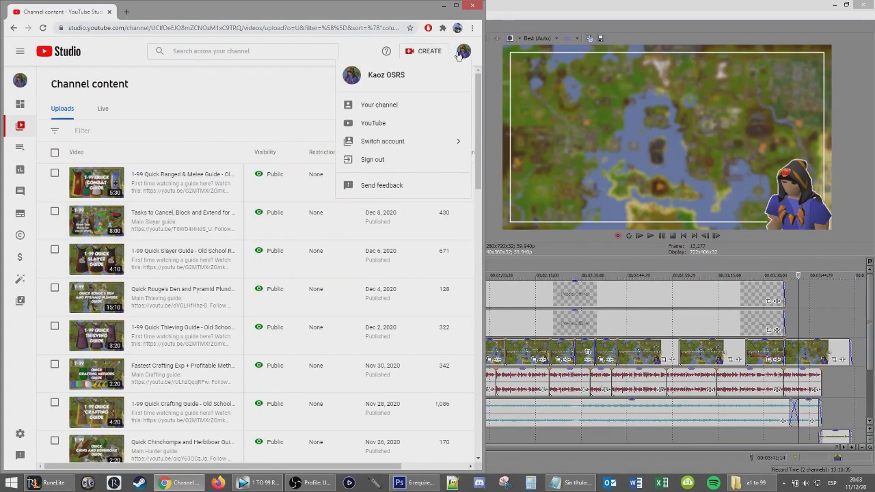
{"action": "left_click", "coordinate": [48, 107]}
{"action": "left_click", "coordinate": [20, 104]}
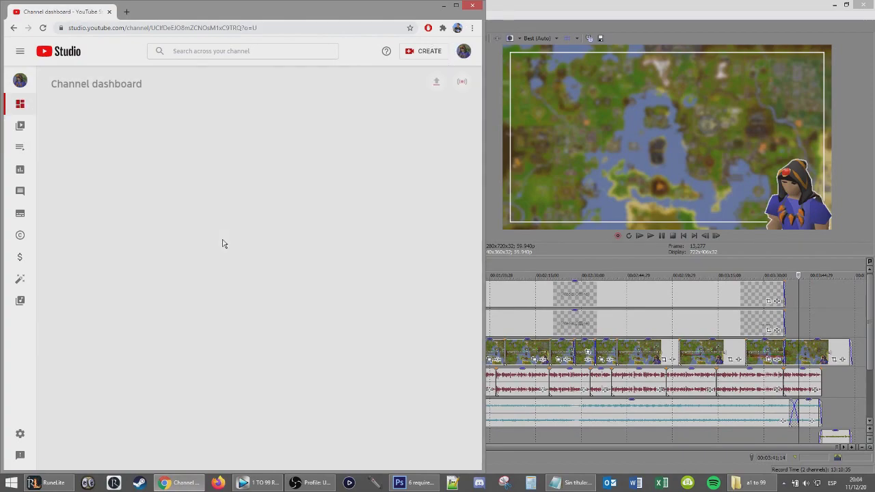
{"action": "double_click", "coordinate": [203, 148]}
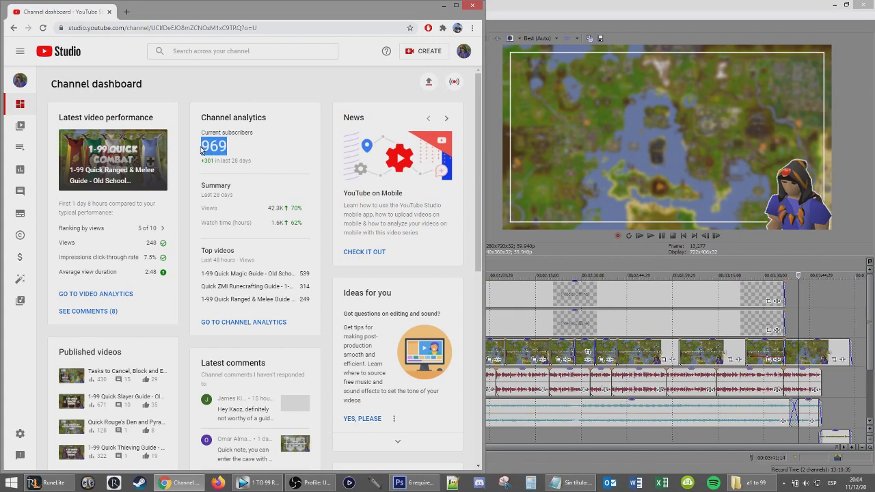
{"action": "left_click", "coordinate": [236, 149]}
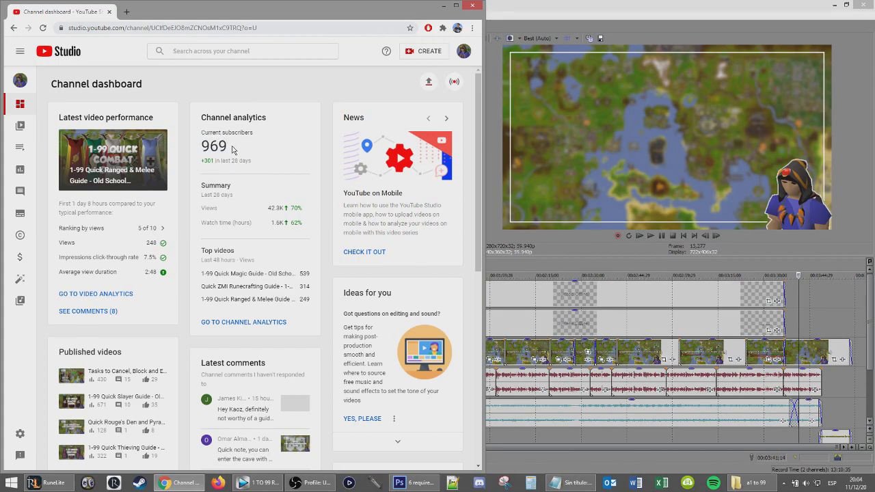
{"action": "left_click_drag", "start_coordinate": [233, 150], "coordinate": [202, 152]}
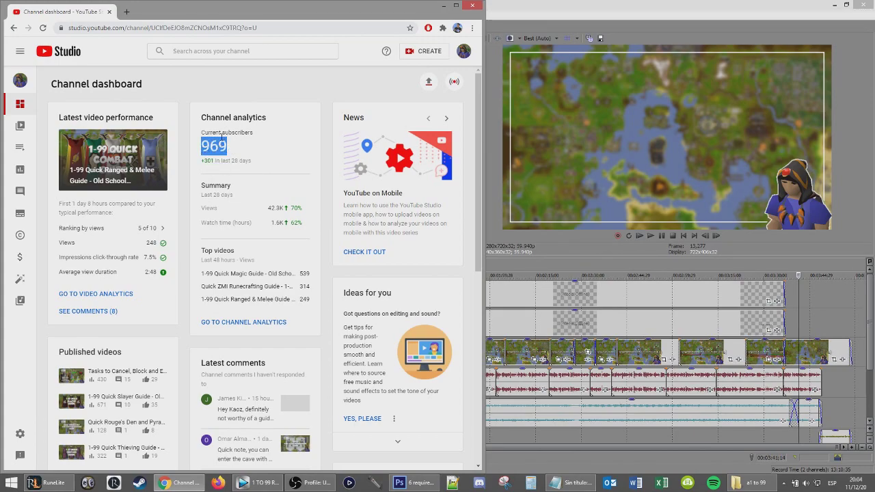
{"action": "left_click", "coordinate": [251, 140]}
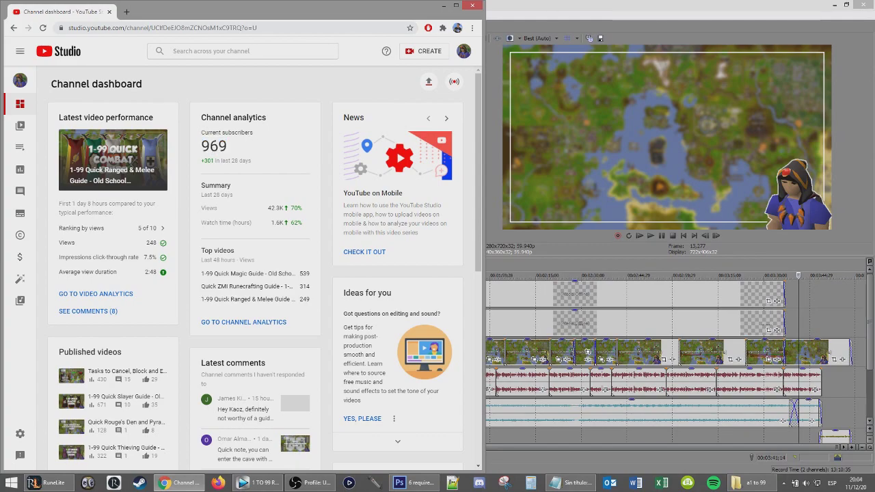
Return to Vegas Pro, show the Notepad checklist over it, and hide the checklist again.
{"action": "key", "text": "alt+Tab"}
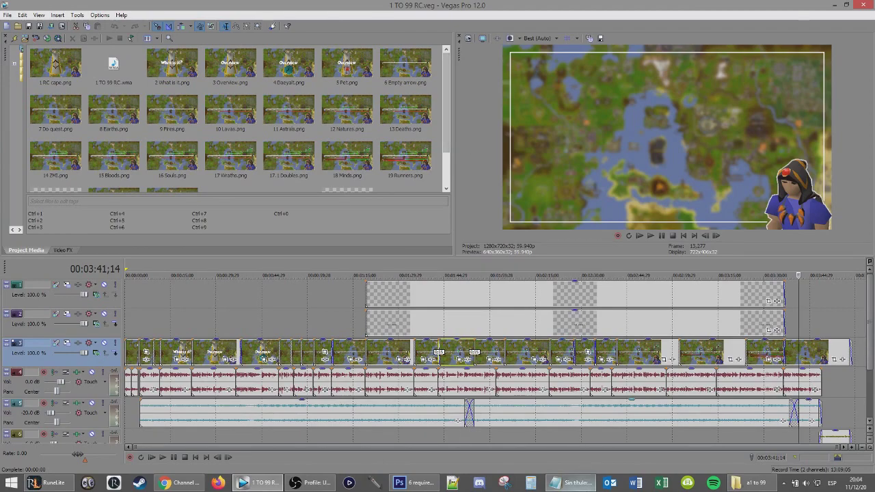
{"action": "left_click", "coordinate": [574, 483]}
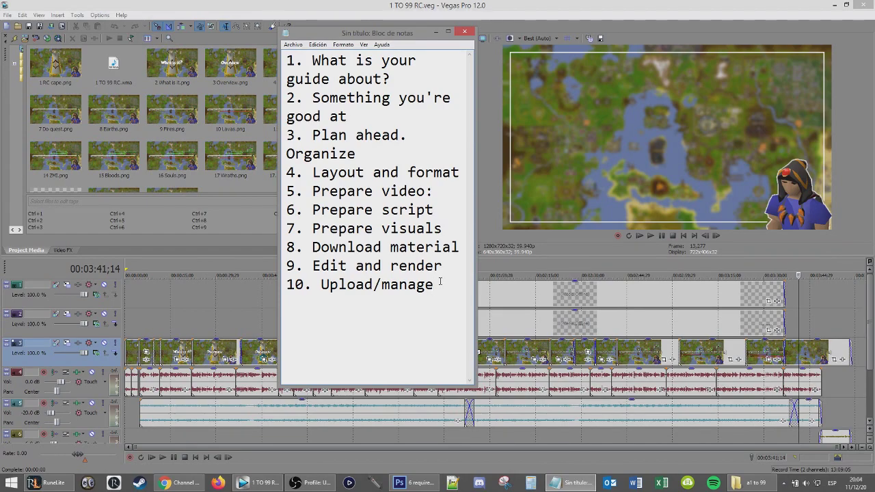
{"action": "left_click", "coordinate": [443, 10]}
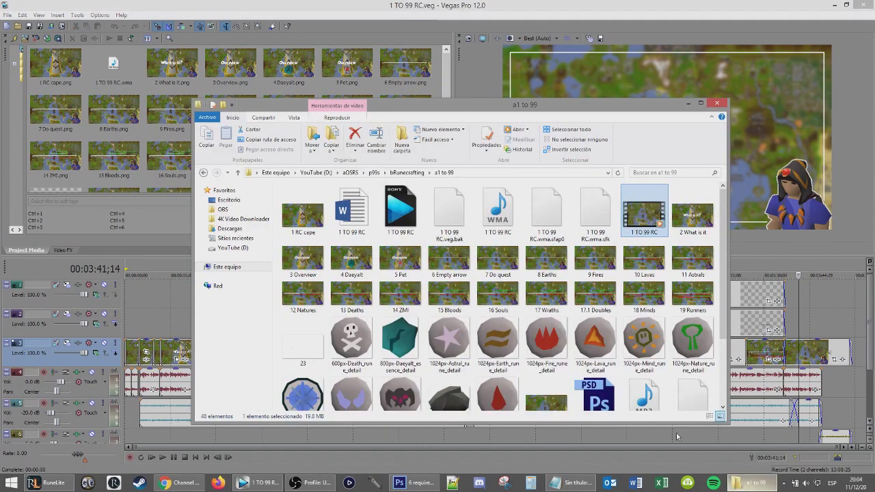
Go back to the p99s folder in File Explorer and view the 1 TO 99 MAGIC script from gMagic in Word, closing it again.
{"action": "key", "text": "alt+Tab"}
{"action": "left_click", "coordinate": [203, 172]}
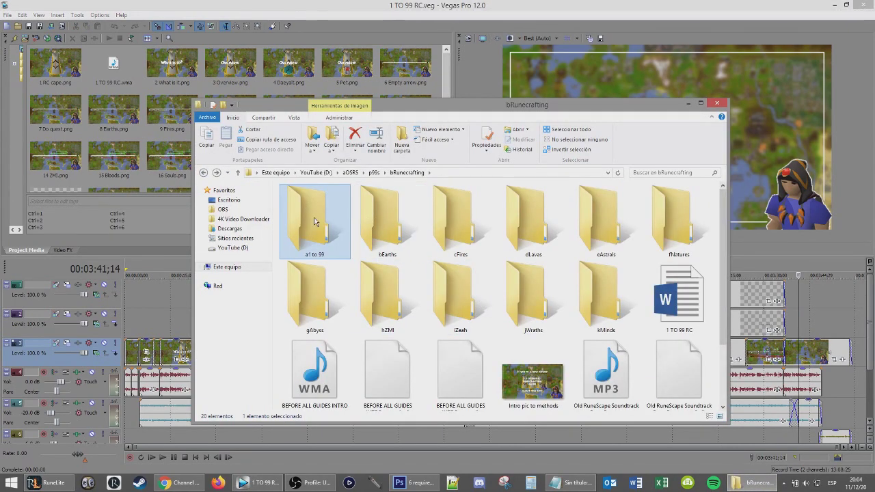
{"action": "left_click", "coordinate": [203, 172]}
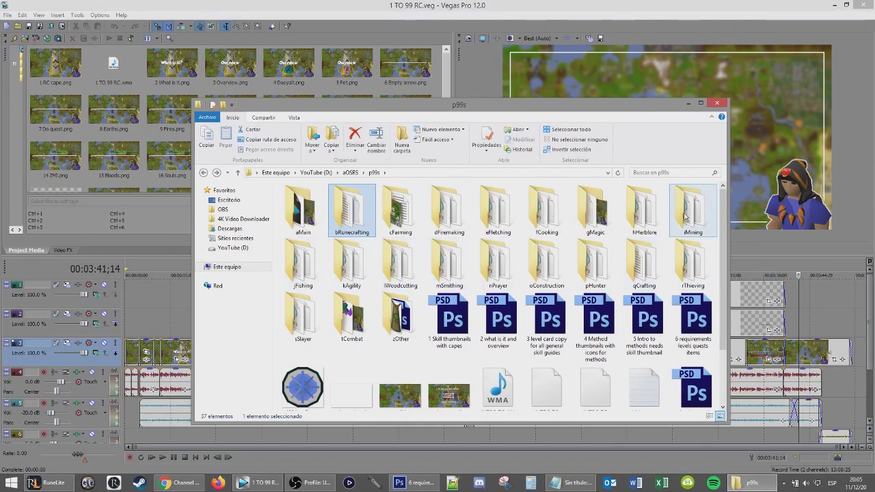
{"action": "double_click", "coordinate": [596, 209]}
{"action": "double_click", "coordinate": [309, 258]}
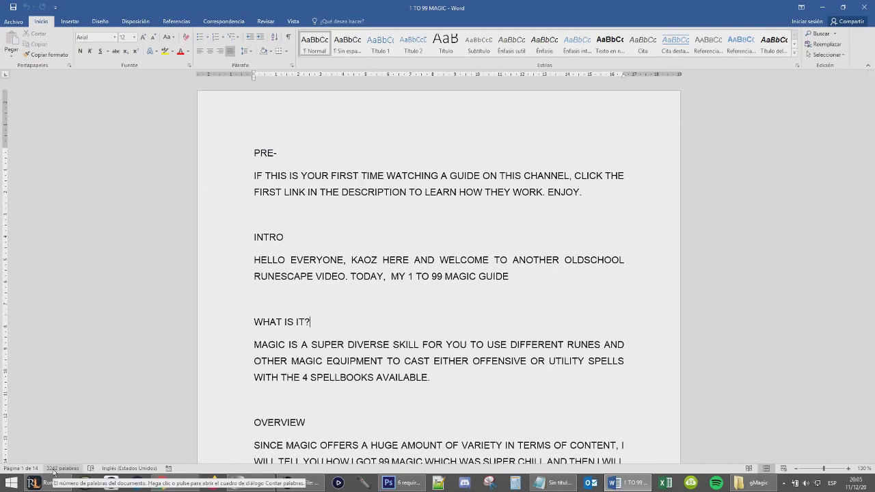
{"action": "left_click", "coordinate": [864, 8]}
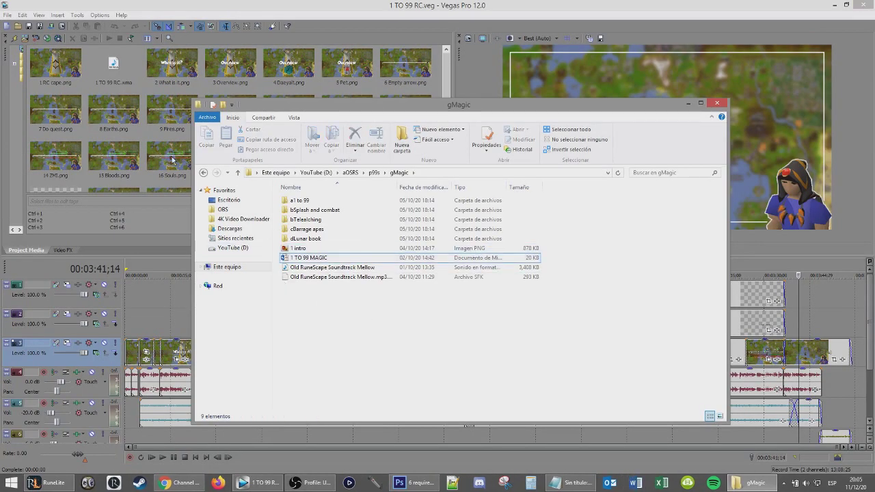
Return to the p99s folder and highlight its skill folders and Photoshop templates as a group.
{"action": "left_click", "coordinate": [203, 173]}
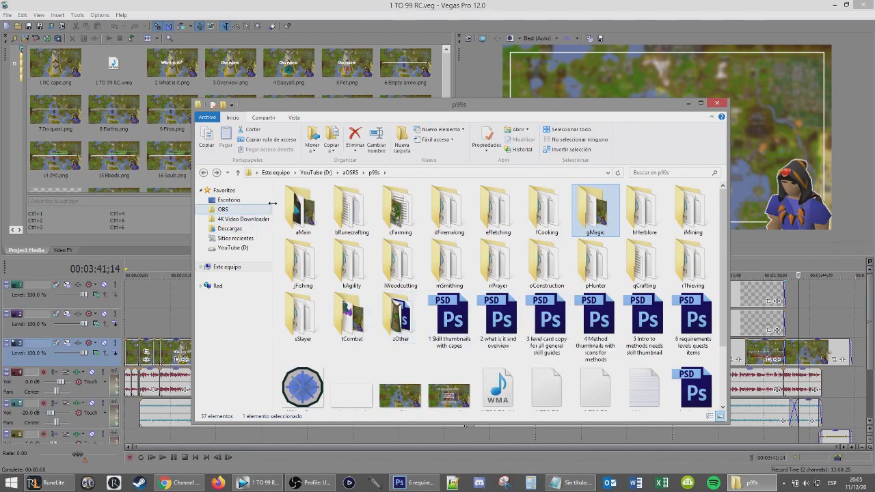
{"action": "left_click_drag", "start_coordinate": [277, 195], "coordinate": [714, 408]}
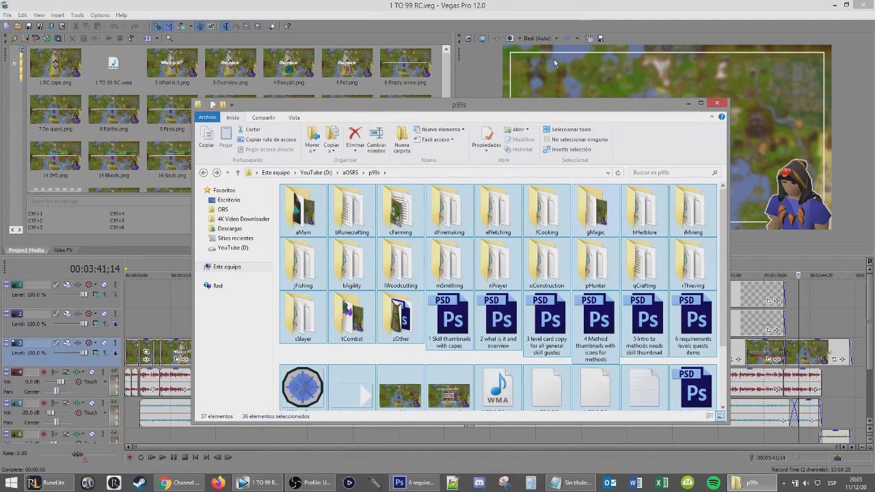
{"action": "left_click", "coordinate": [247, 324]}
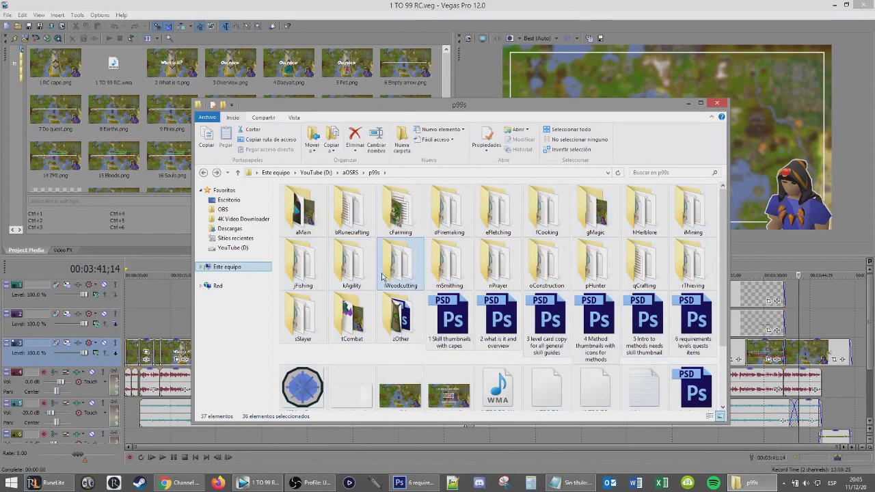
Switch to Open Broadcaster Software to view the running recording, and return to Vegas Pro.
{"action": "key", "text": "alt+Tab"}
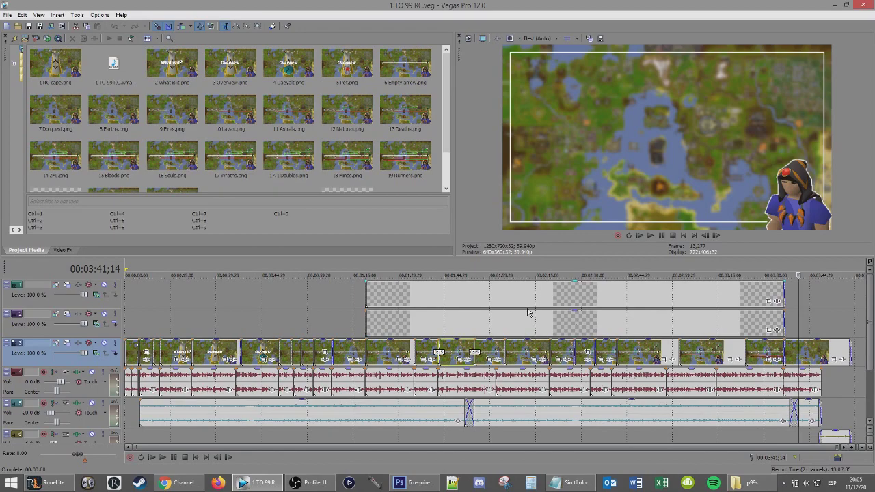
{"action": "left_click", "coordinate": [313, 483]}
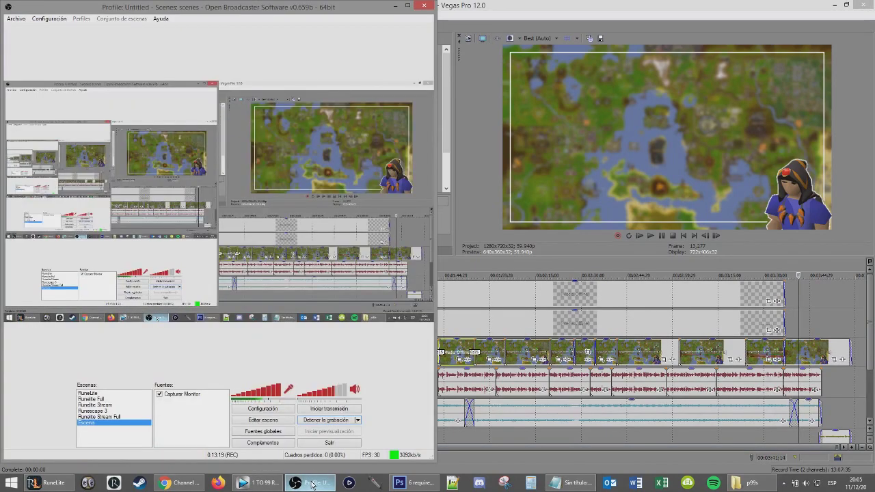
{"action": "left_click", "coordinate": [313, 484]}
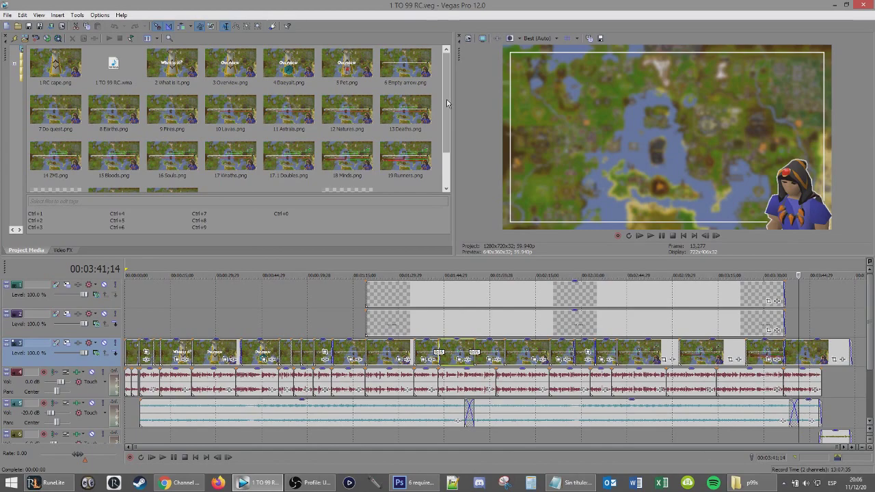
Inspect the overlay clip on video track 2 up to 00:03:32;08, and check the December 2020 system calendar.
{"action": "scroll", "coordinate": [447, 103], "scroll_direction": "down", "scroll_amount": 5}
{"action": "scroll", "coordinate": [447, 56], "scroll_direction": "up", "scroll_amount": 5}
{"action": "left_click", "coordinate": [457, 320]}
{"action": "left_click", "coordinate": [569, 321]}
{"action": "left_click", "coordinate": [771, 330]}
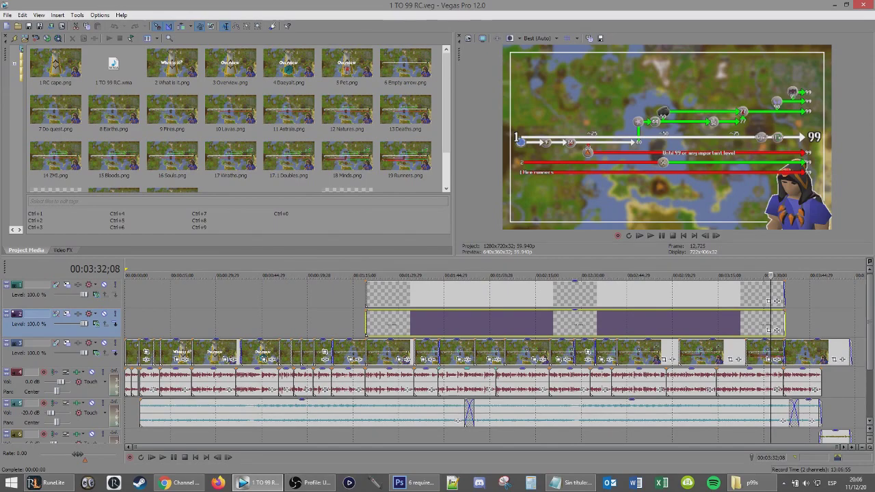
{"action": "left_click", "coordinate": [863, 483]}
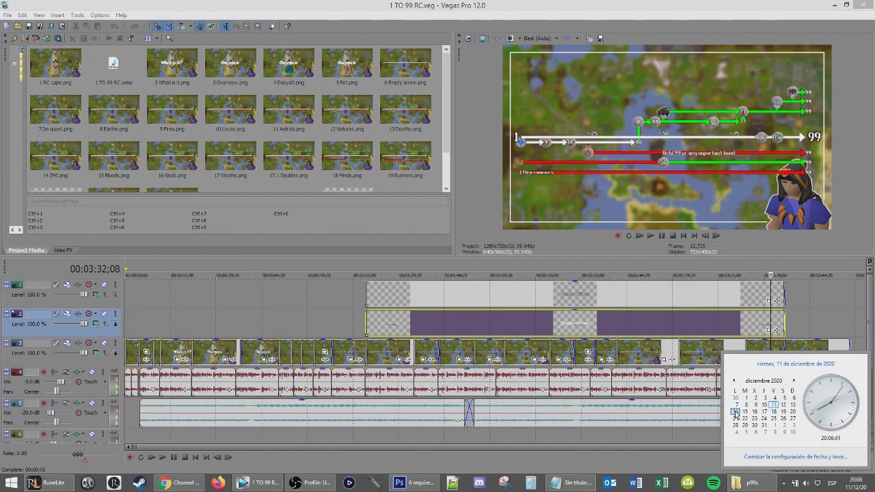
{"action": "key", "text": "Escape"}
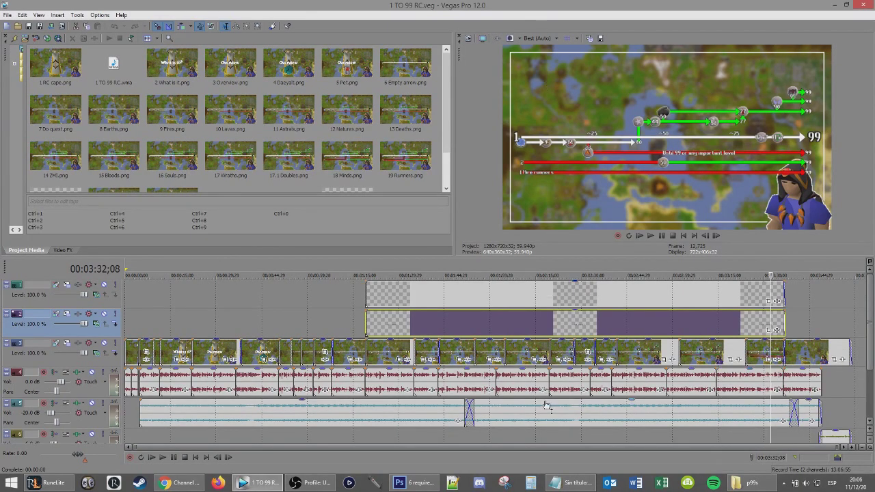